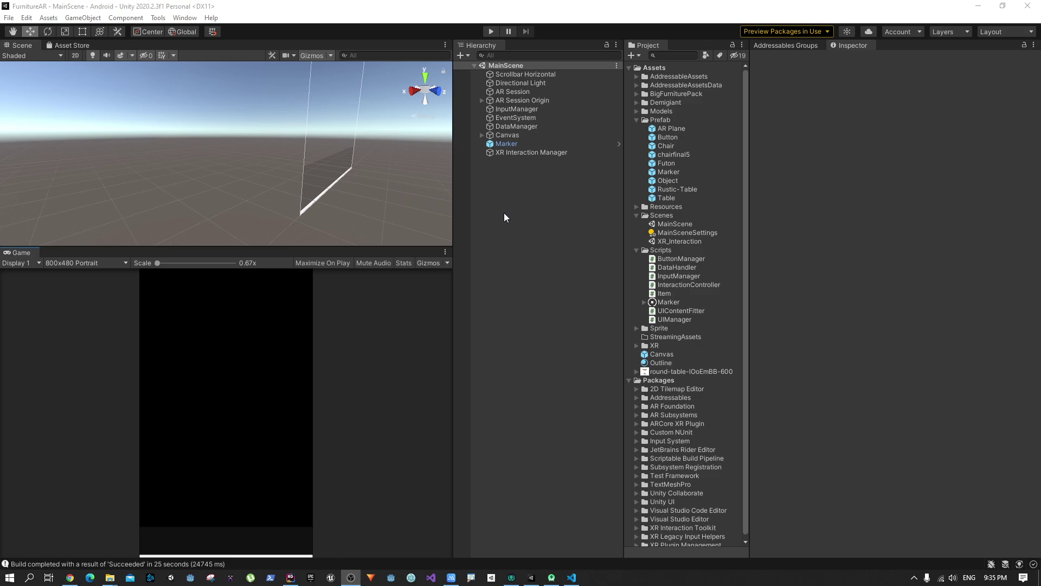
Step: Open the Futon prefab from Assets/Prefab in Prefab Mode, then widen and zoom out the Scene view
left_click(660, 164)
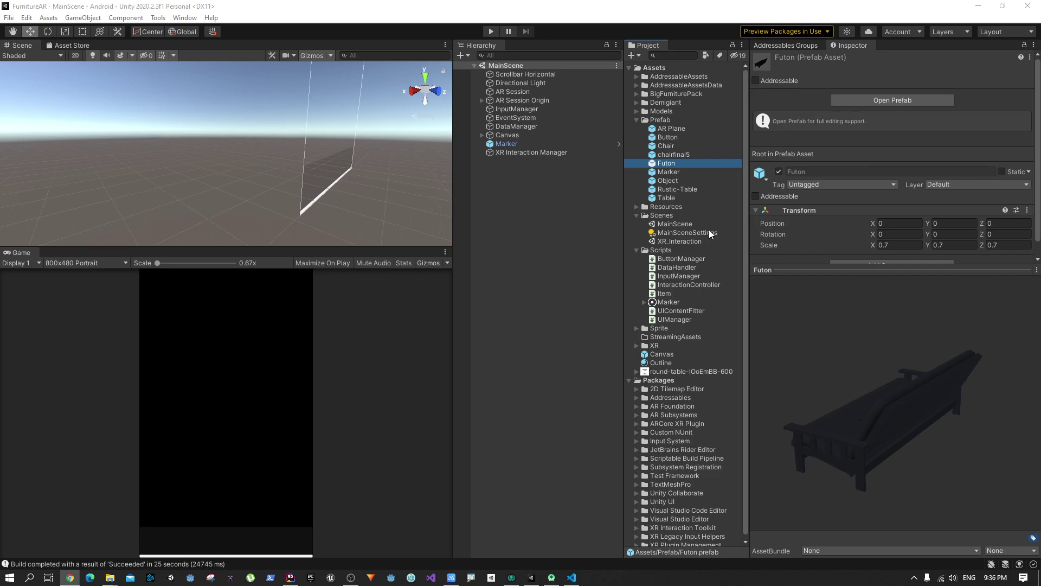
double_click(678, 165)
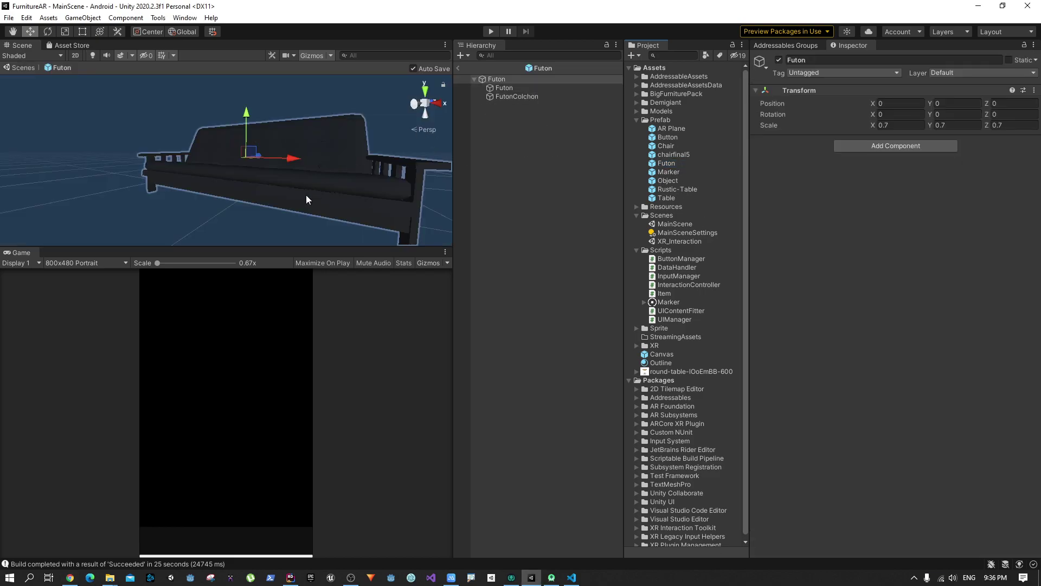
left_click_drag(453, 185, 559, 184)
scroll(407, 162, "down", 5)
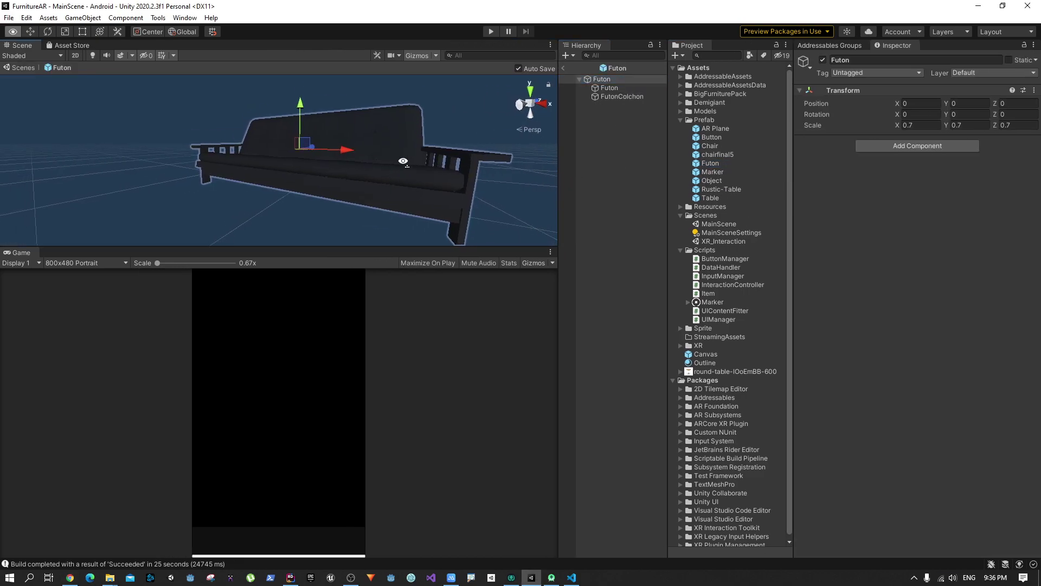
left_click_drag(407, 163, 364, 142, "alt")
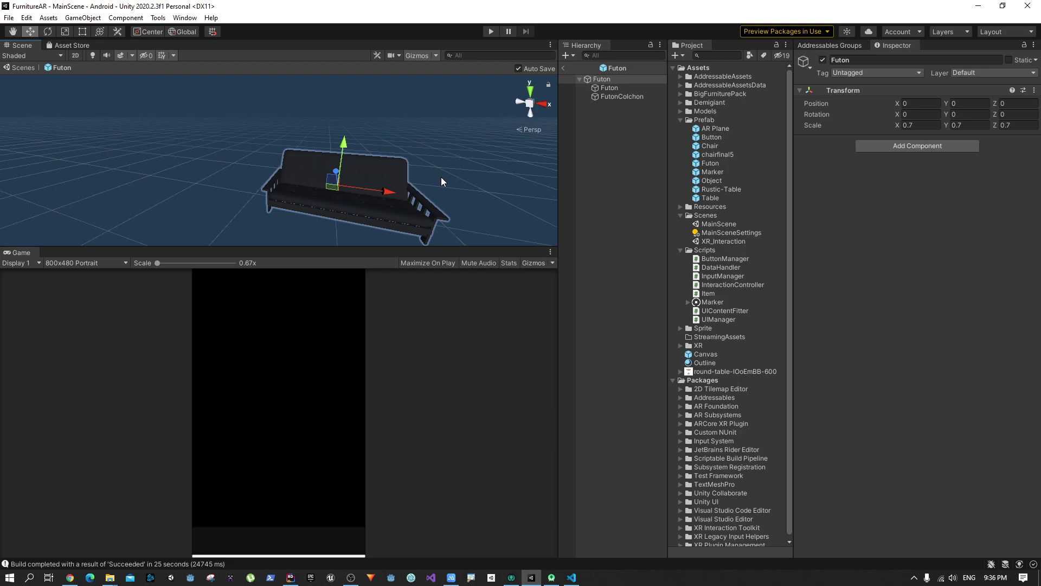
Step: Select the Futon root object and move it left along X to -0.185
left_click(304, 170)
left_click(602, 79)
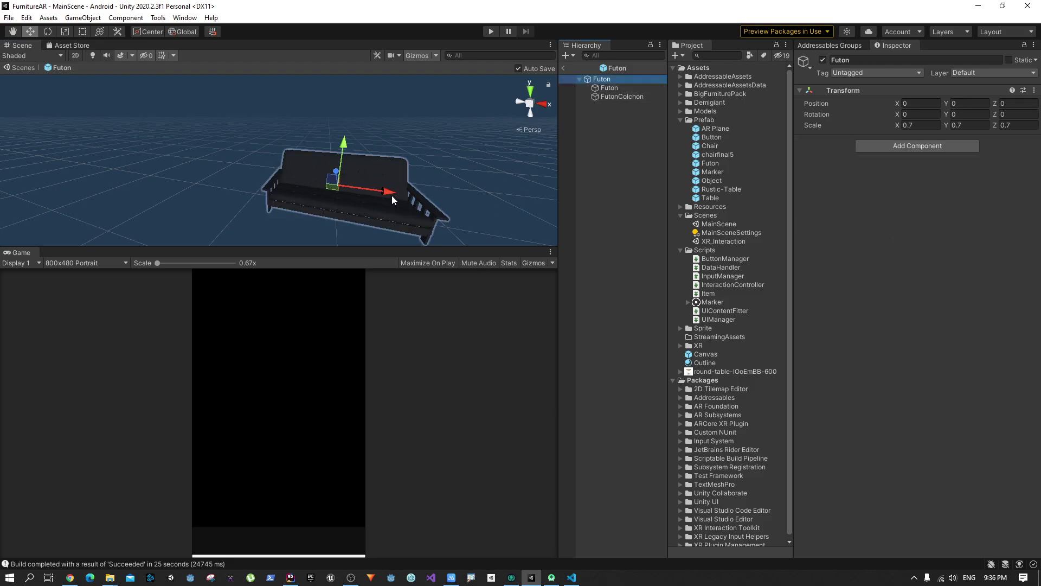
left_click_drag(390, 191, 372, 190)
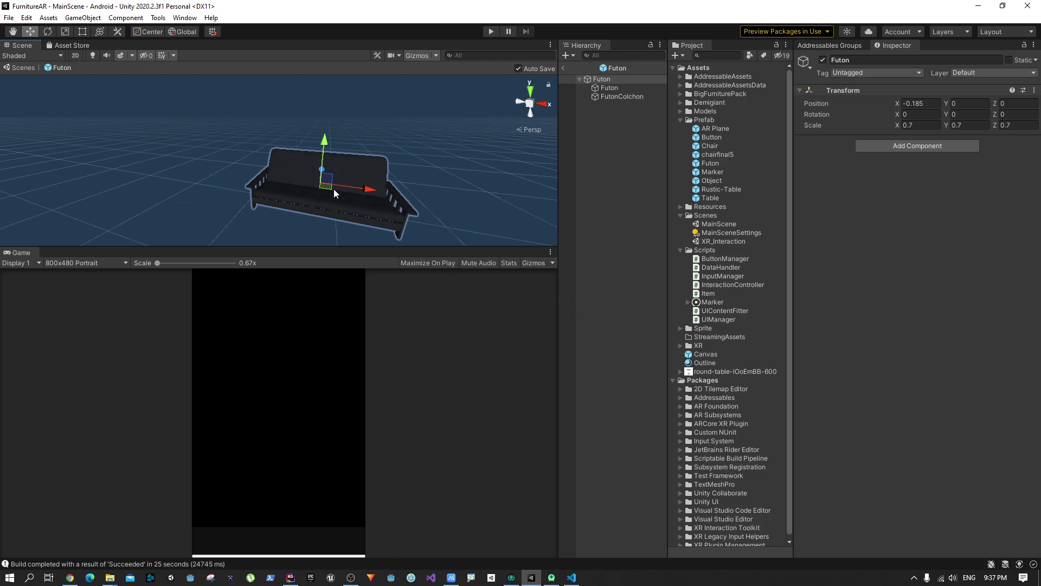
Step: Add a 3D Cube as a child of the Futon root
right_click_drag(383, 169, 406, 182)
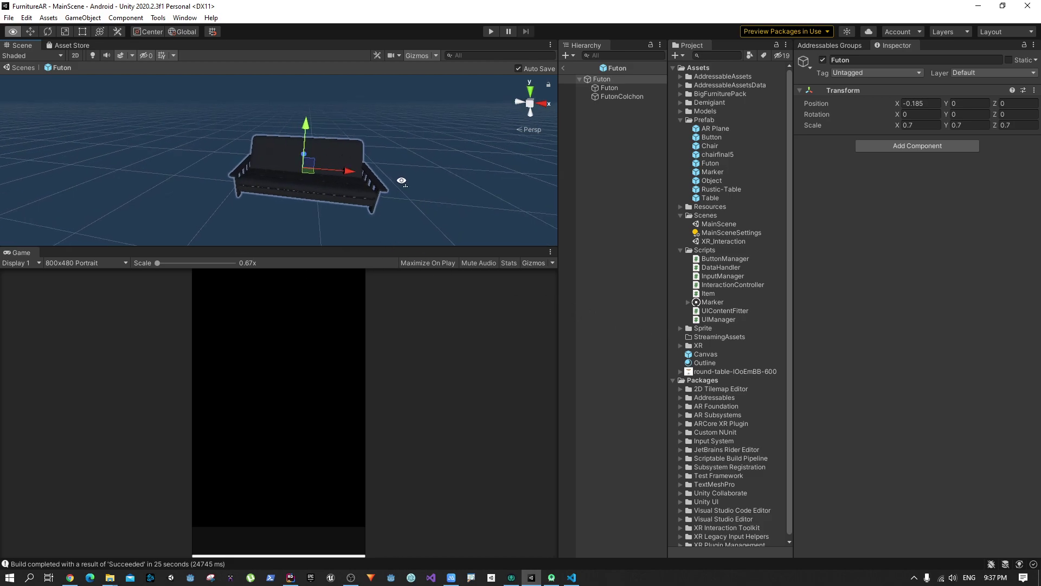
right_click(606, 79)
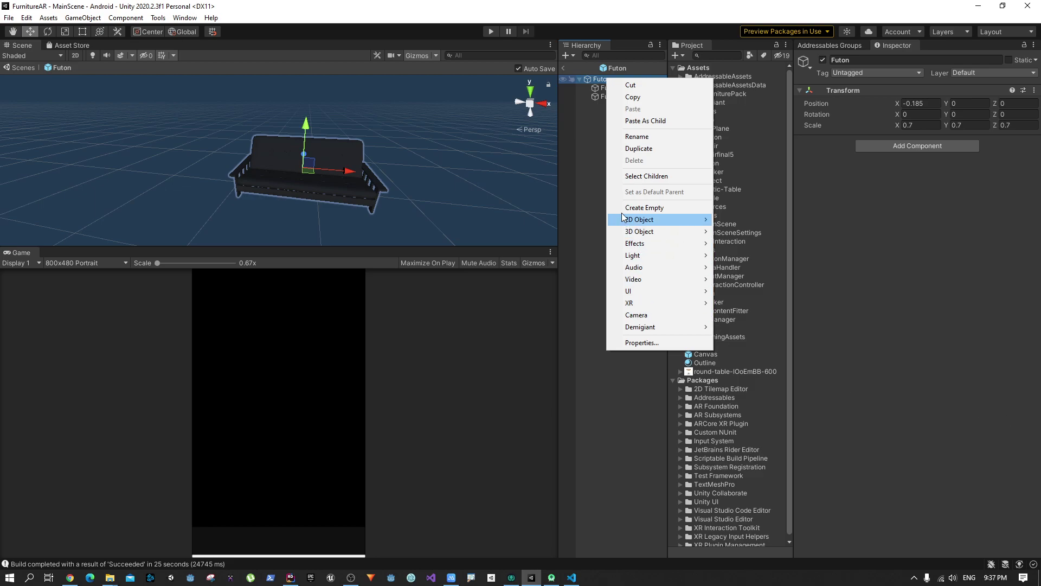
left_click(591, 108)
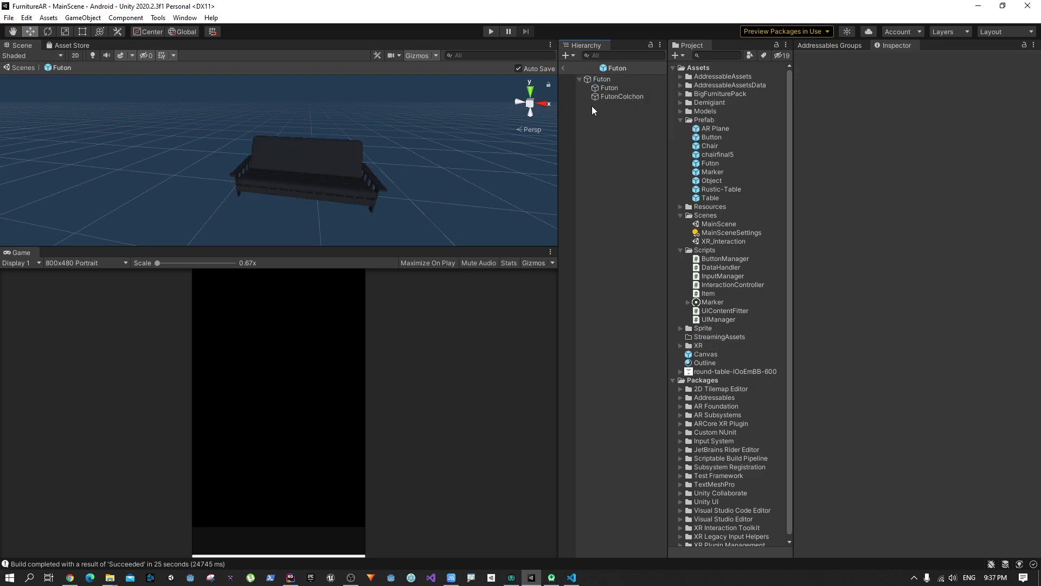
right_click(601, 77)
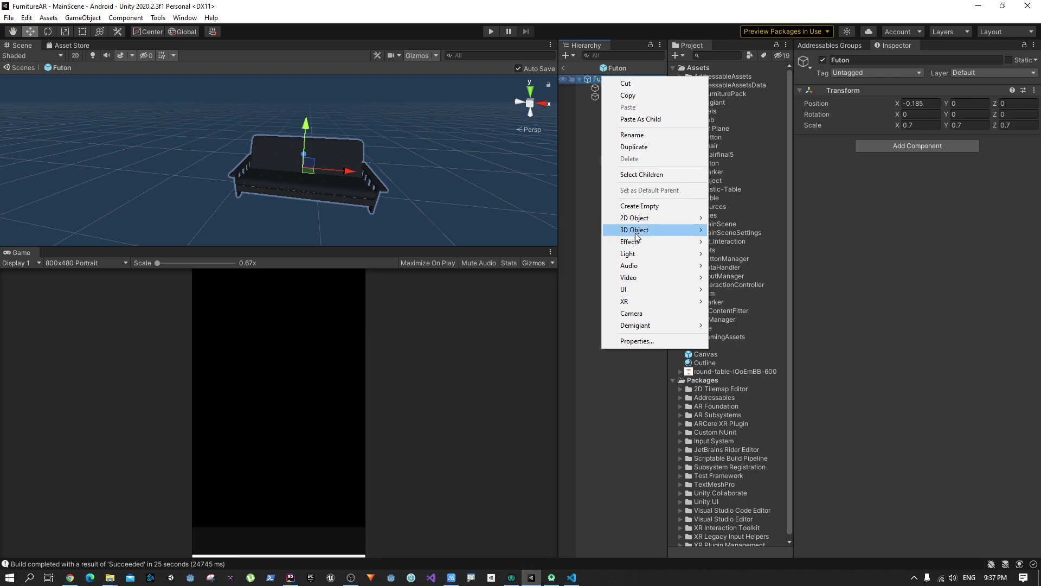
mouse_move(687, 228)
left_click(747, 230)
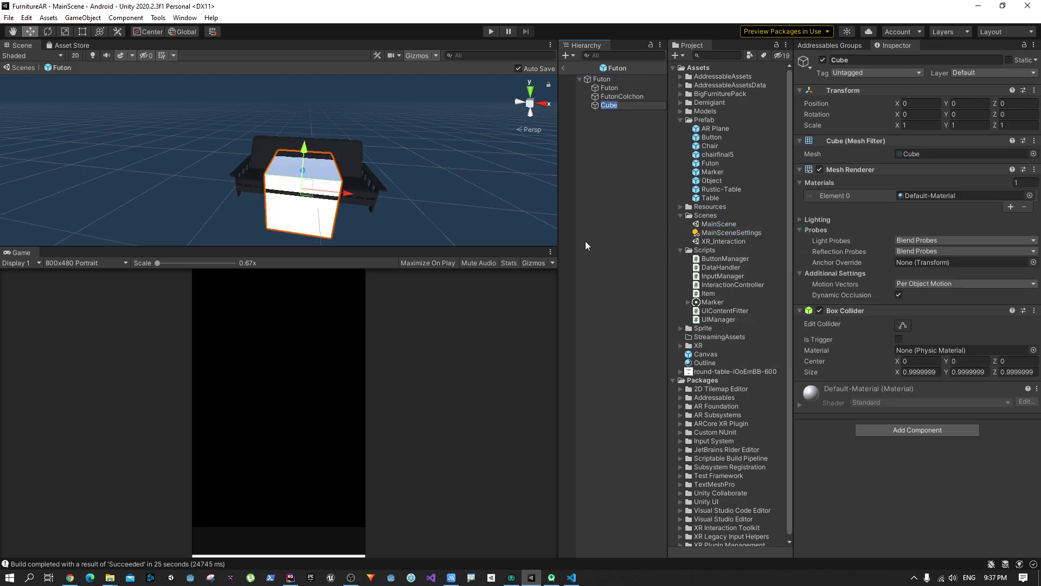
left_click_drag(461, 205, 336, 213, "alt")
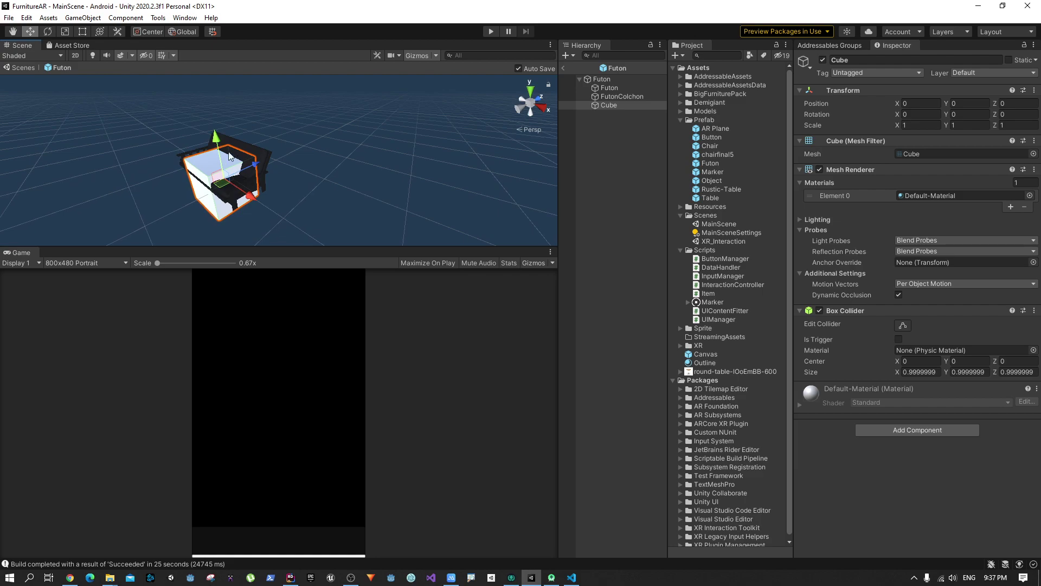
Step: Raise the cube to Y 0.38 and scale it to X 2.5663, Z 1.0936 around the futon
key("w")
left_click_drag(212, 136, 212, 118)
key("f")
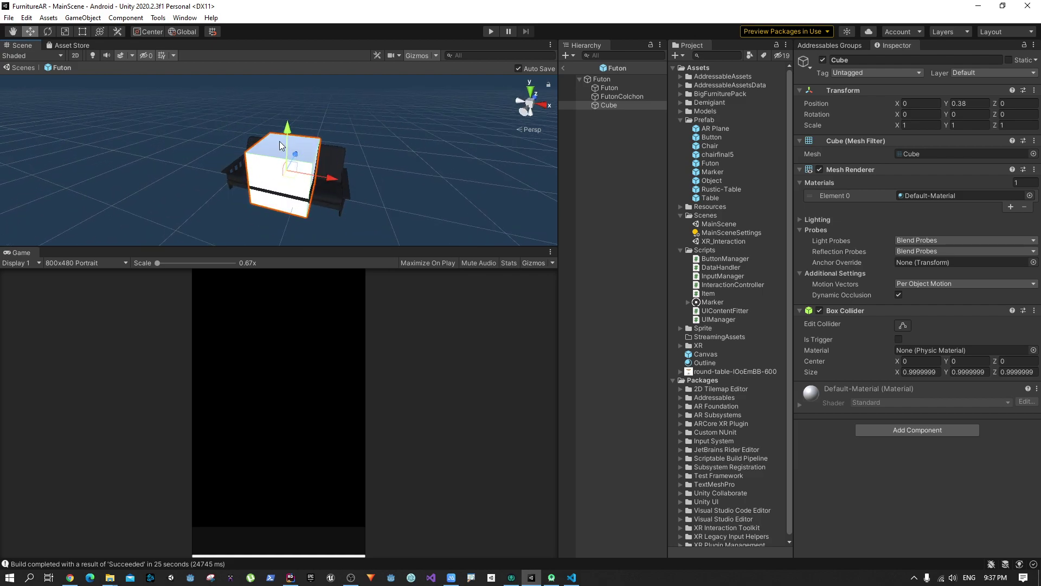
left_click(65, 31)
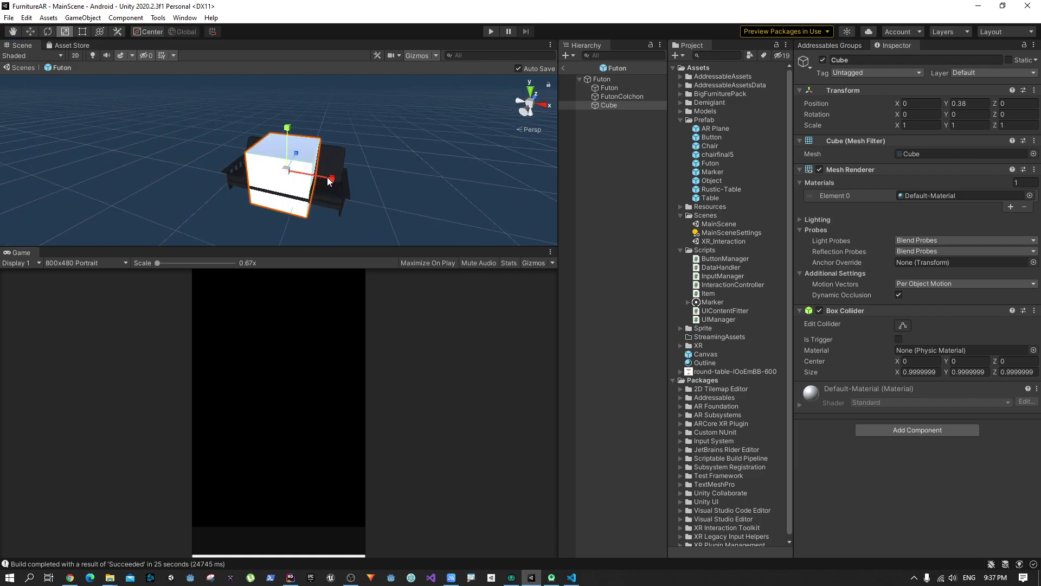
left_click_drag(331, 178, 382, 179)
left_click_drag(362, 139, 533, 286, "alt")
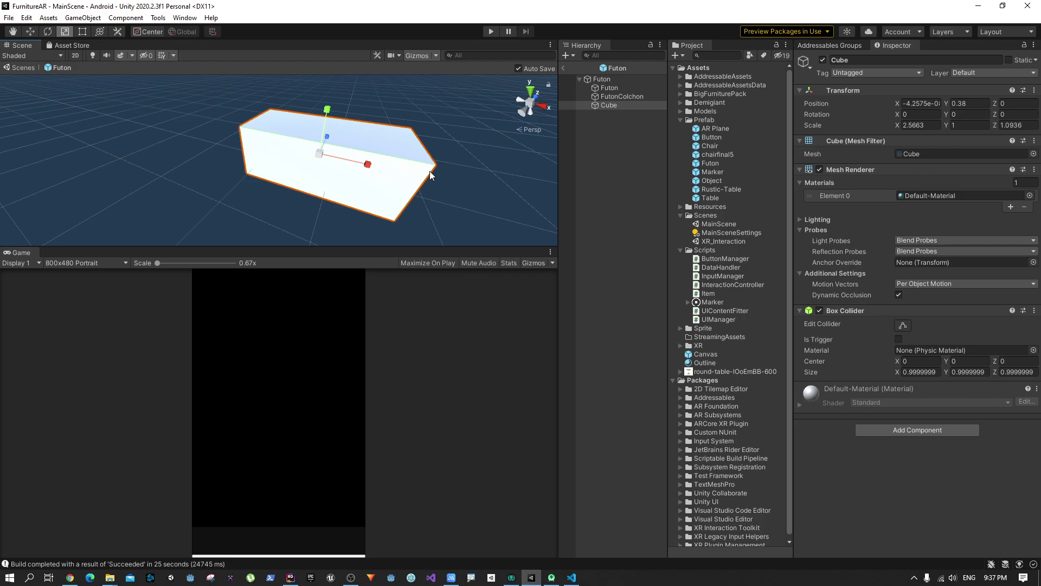
left_click_drag(474, 175, 363, 188, "alt")
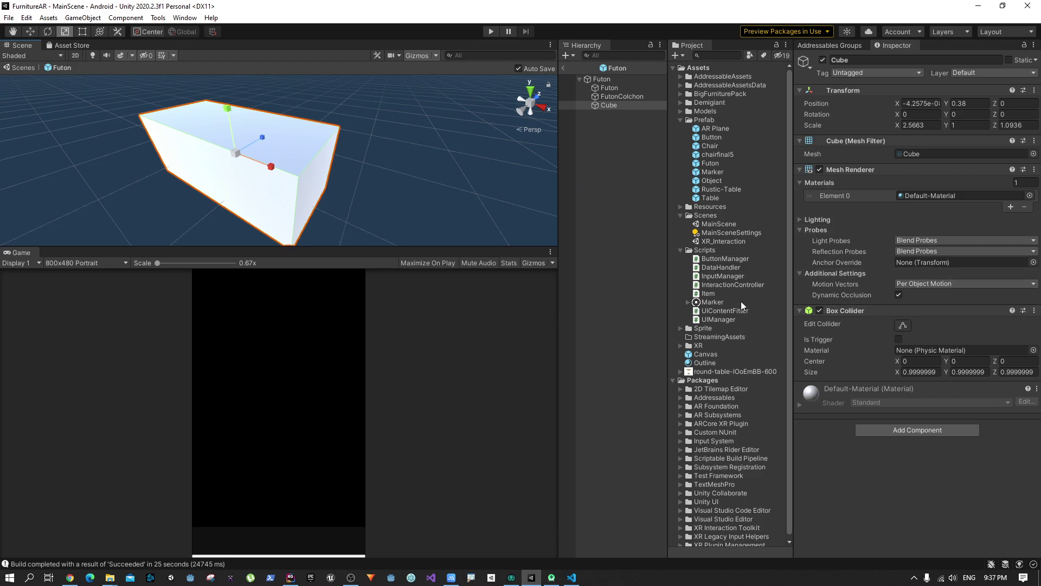
Step: Collapse the Prefab, Scenes and Scripts folders and cancel a new material
left_click(681, 120)
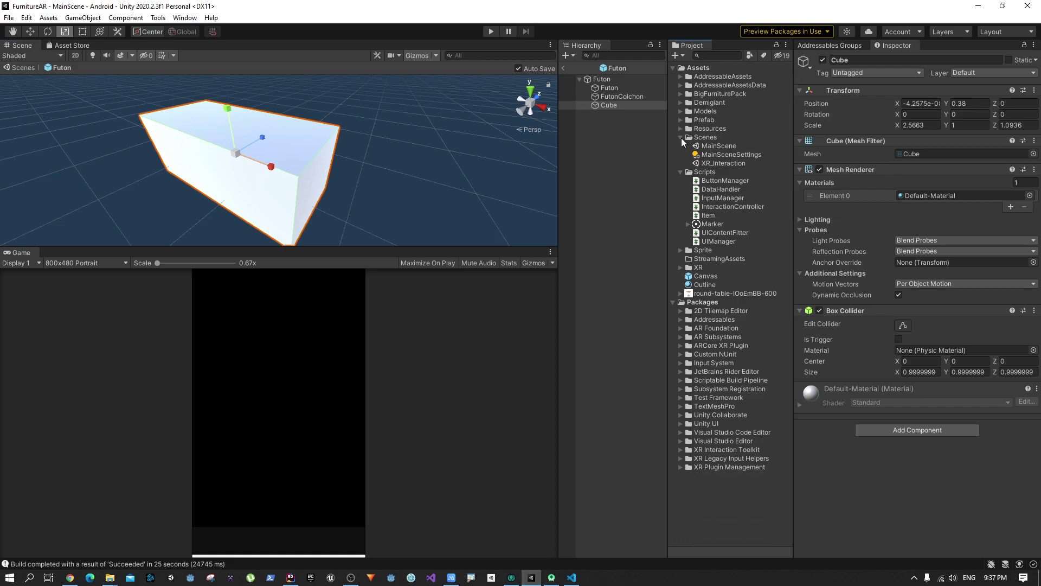
left_click(682, 138)
left_click(681, 145)
right_click(691, 70)
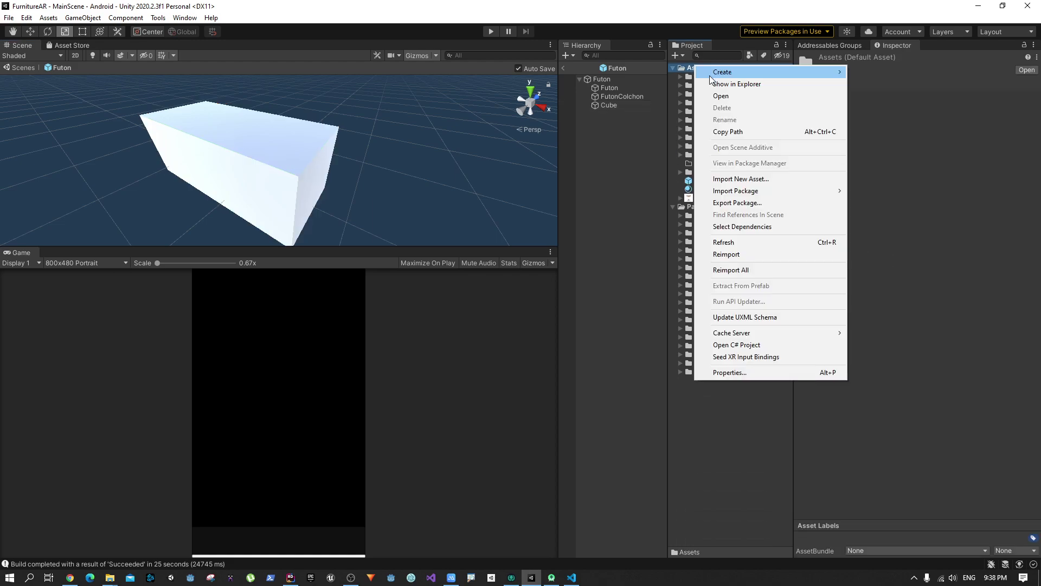
mouse_move(787, 72)
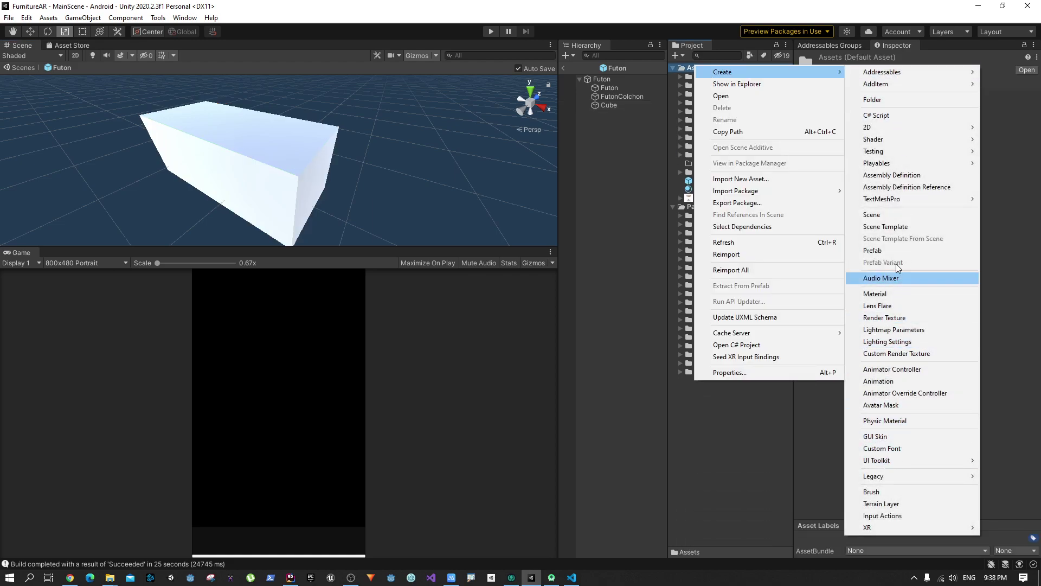
left_click(895, 293)
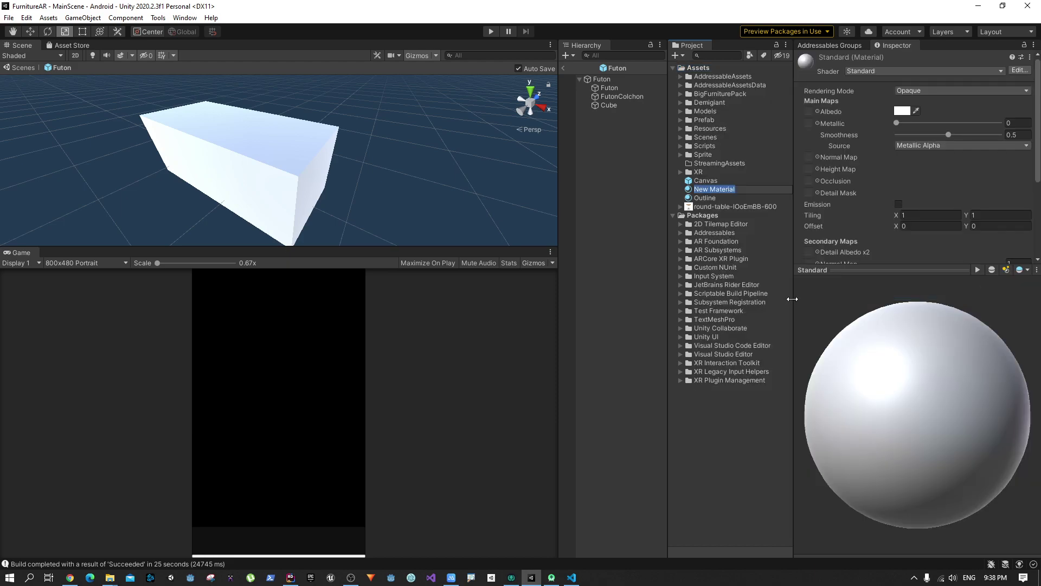
key("Escape")
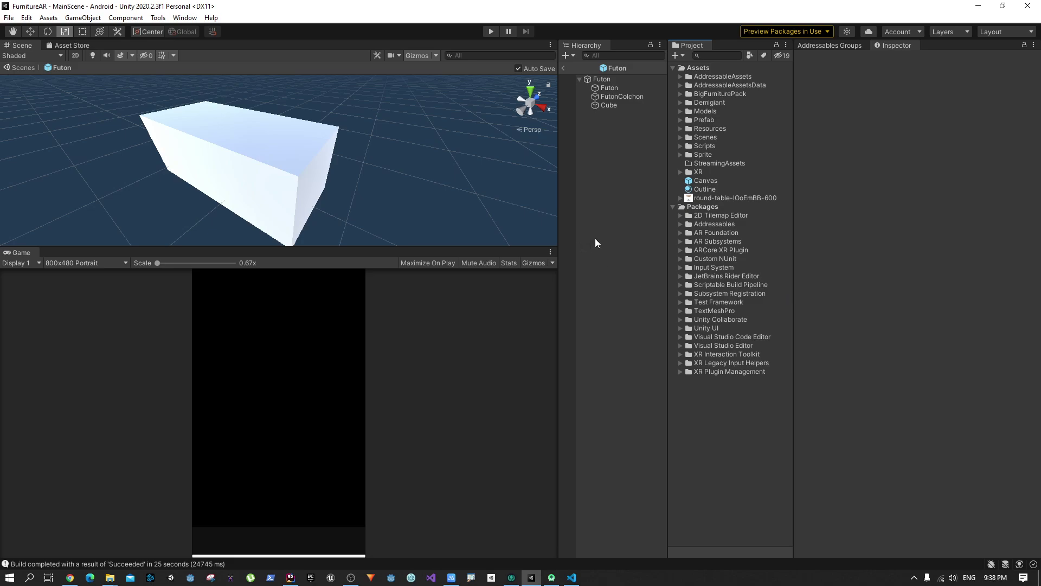
Step: Keep the Outline material's Rendering Mode Transparent and set its Albedo to blue
left_click(705, 188)
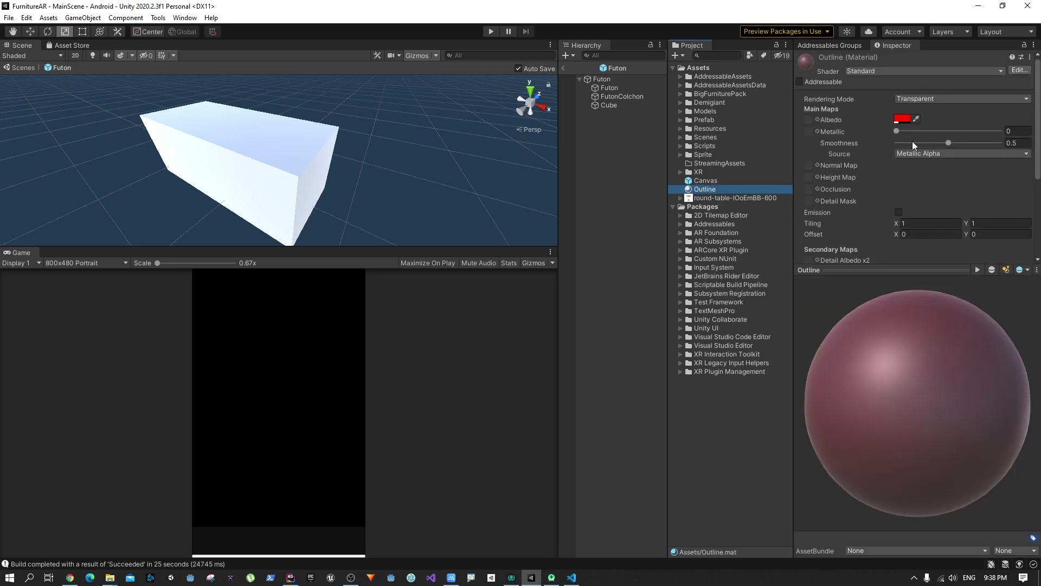
left_click(715, 189)
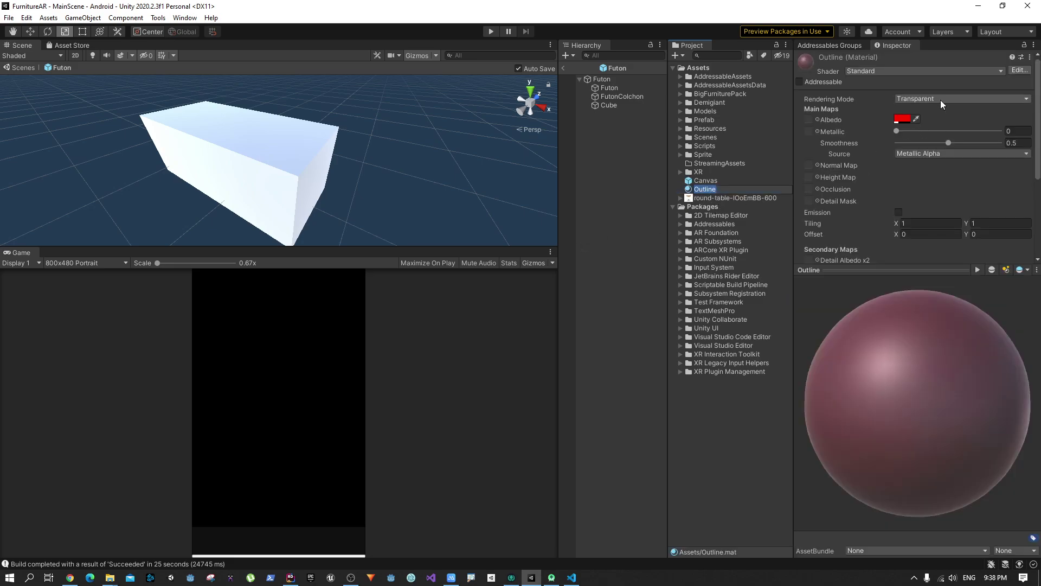
left_click(923, 98)
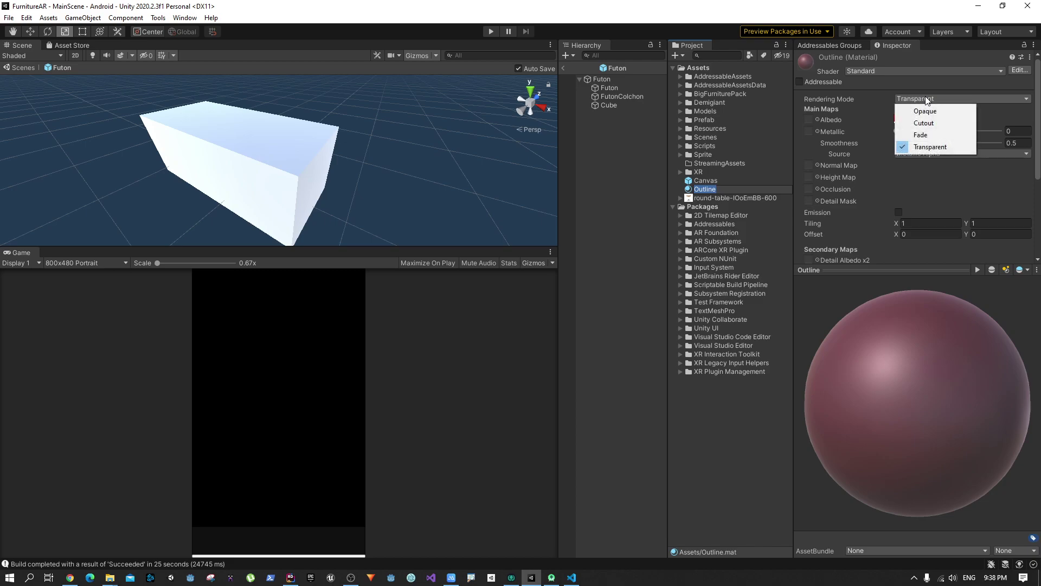
left_click(925, 147)
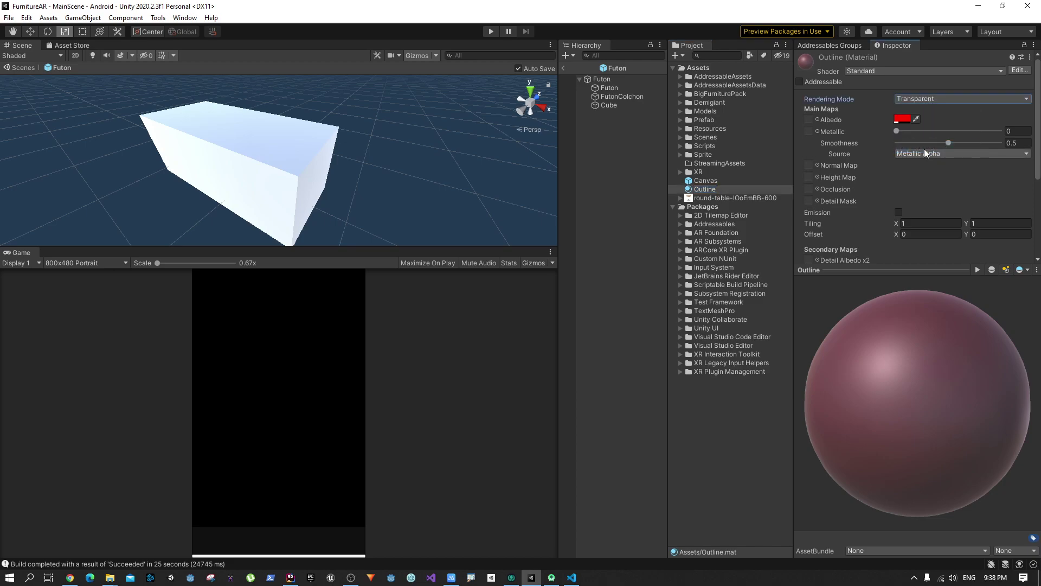
left_click(902, 118)
mouse_move(935, 181)
left_mouse_down()
mouse_move(955, 217)
mouse_move(978, 177)
mouse_move(984, 184)
mouse_move(957, 177)
left_mouse_up()
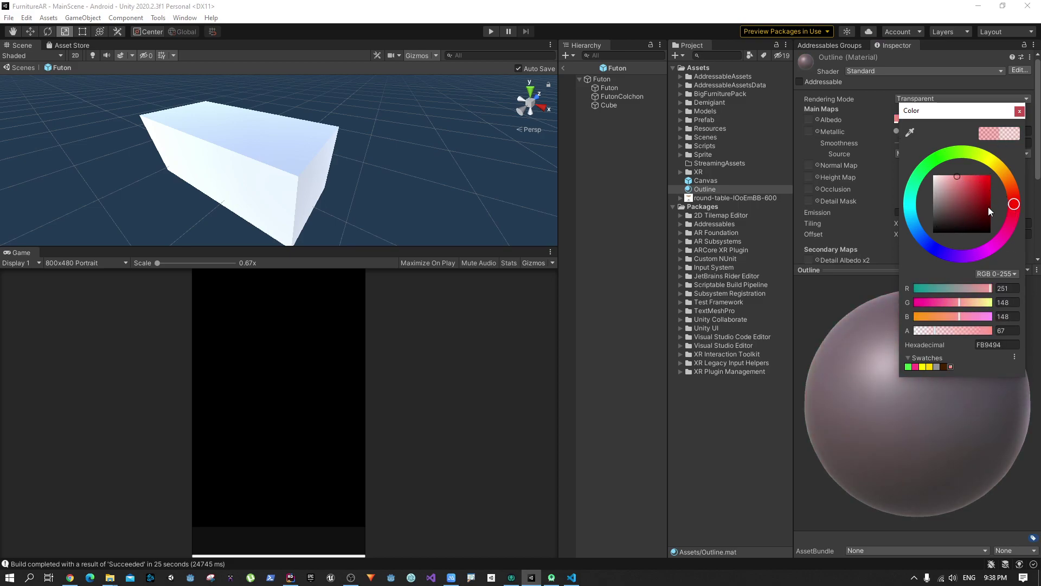
left_click(915, 225)
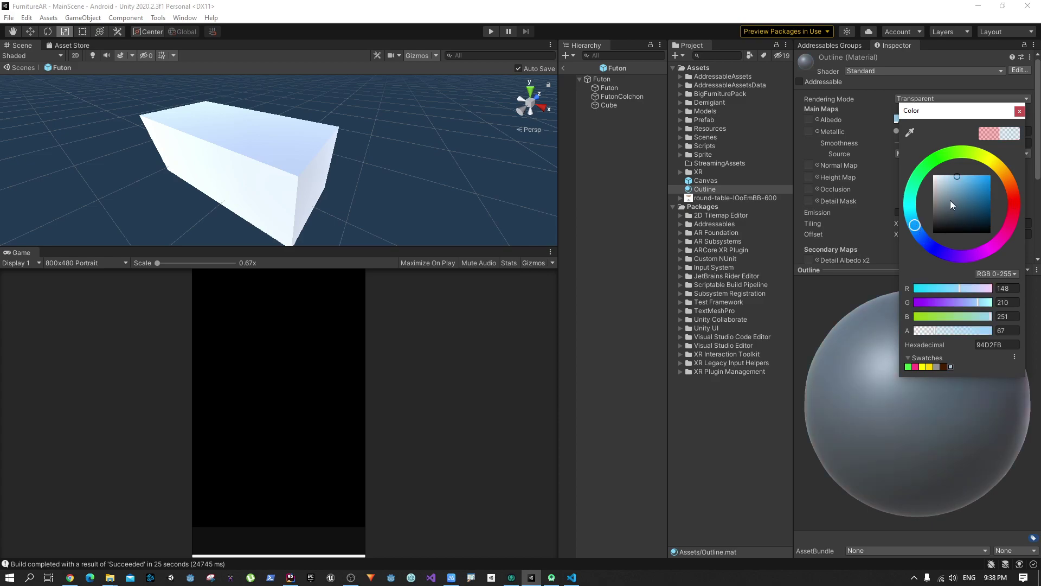
left_click(1019, 111)
Step: Apply the Outline material to the Cube and set its smoothness to about 0.346
left_click_drag(704, 190, 626, 107)
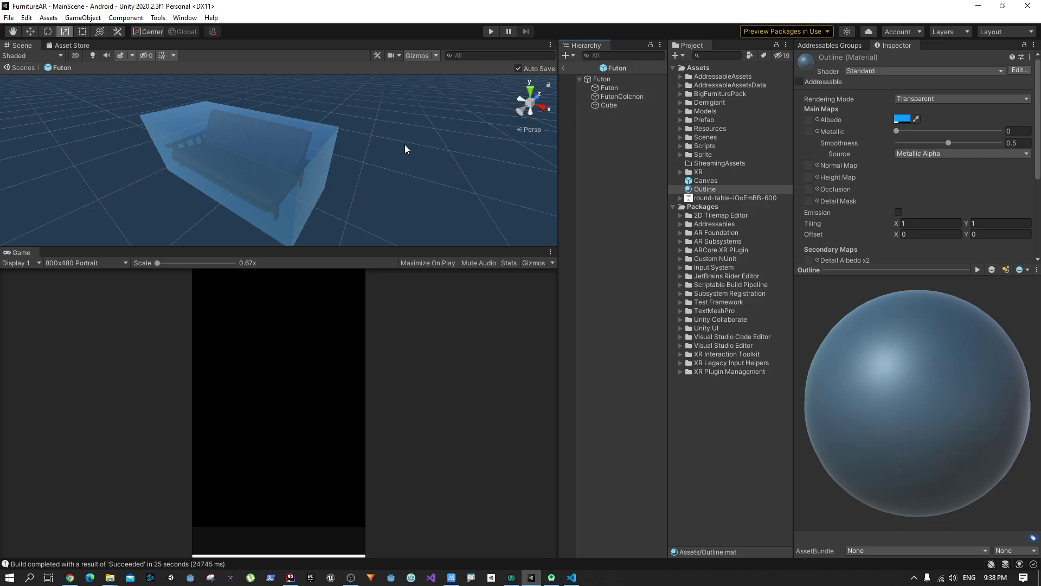
left_click_drag(404, 149, 332, 147, "alt")
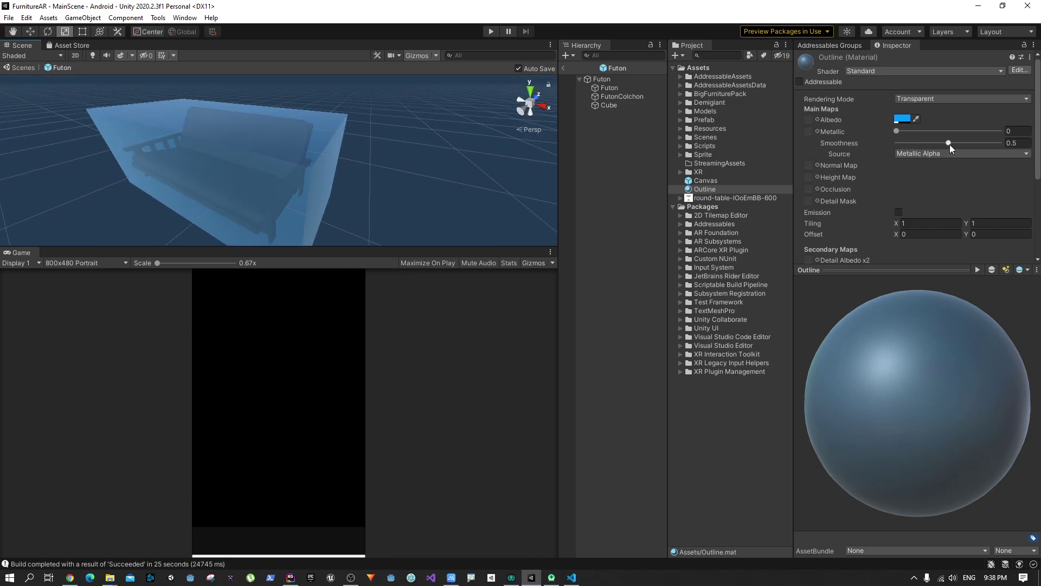
left_click_drag(949, 144, 895, 126)
left_click(902, 118)
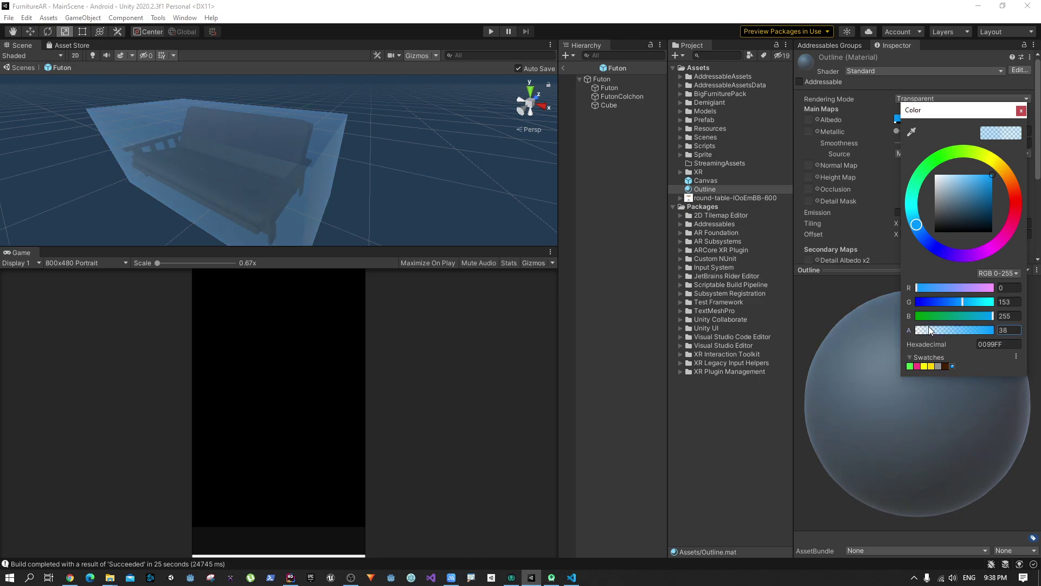
left_click(624, 193)
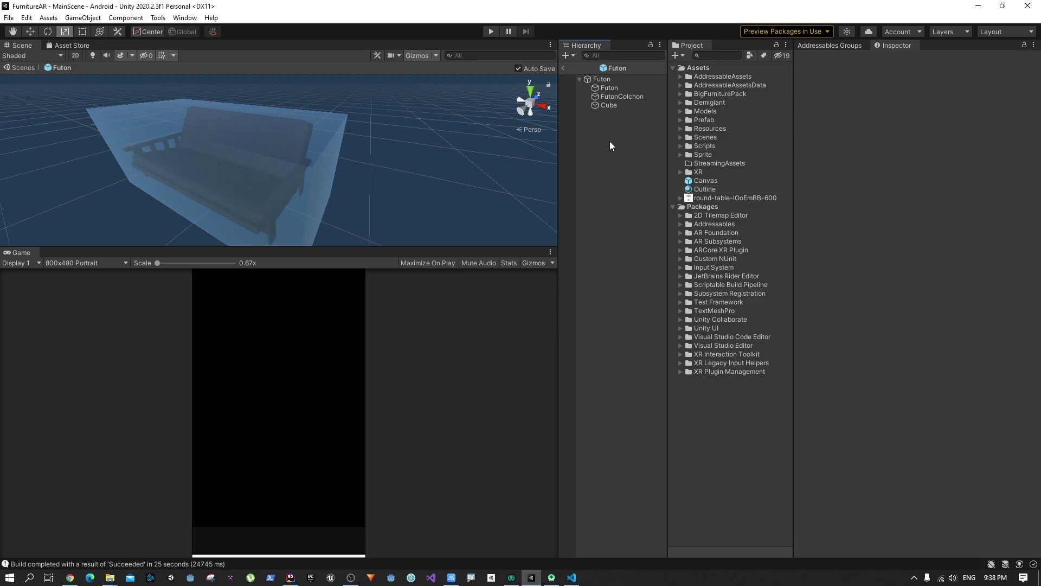
Step: Rename Cube to 'Outline', deactivate it, and reselect the Futon root
left_click(612, 105)
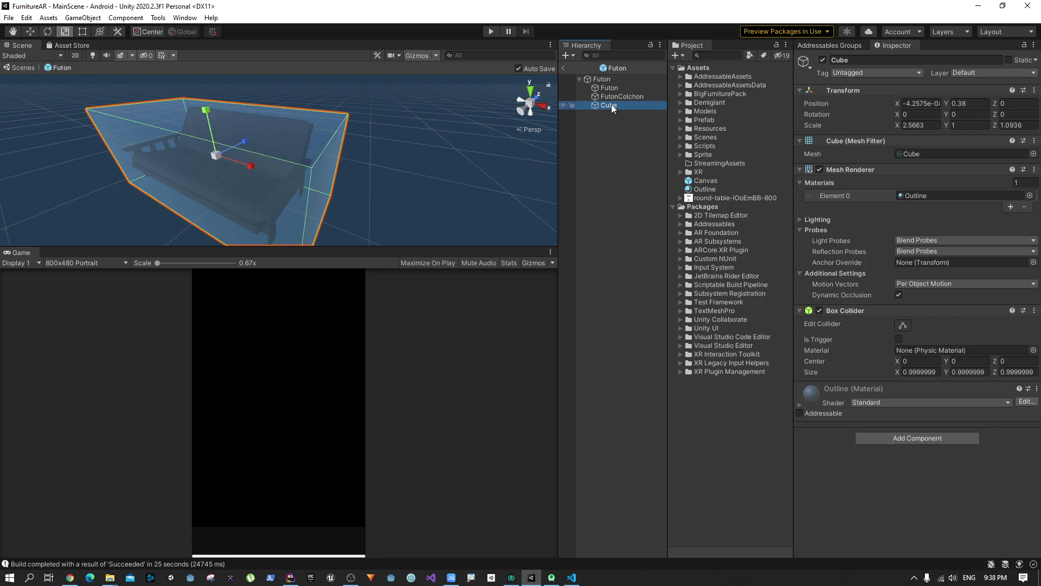
left_click(628, 109)
type("Outline")
key("Return")
left_click(823, 60)
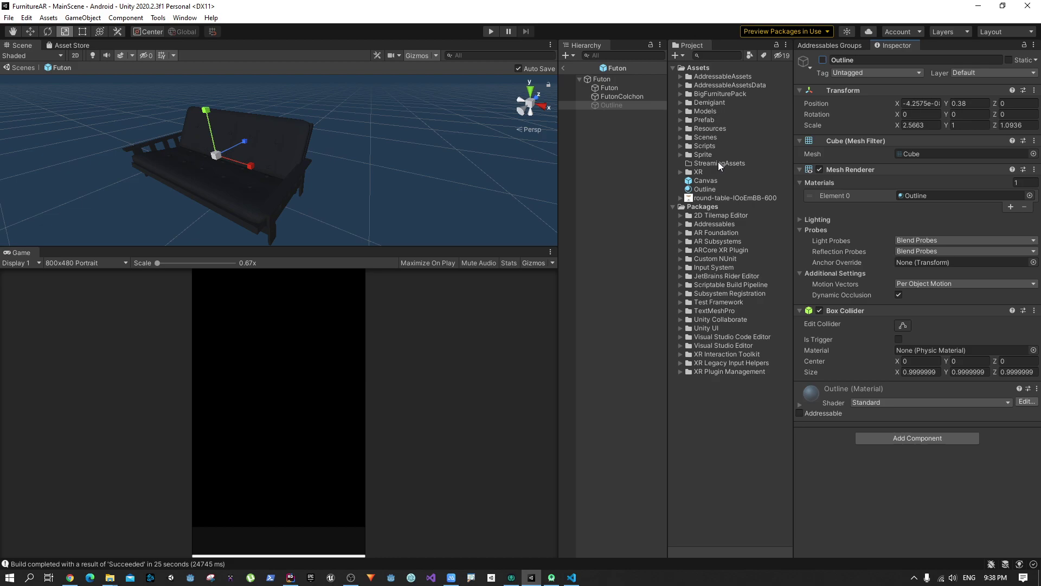
left_click(627, 148)
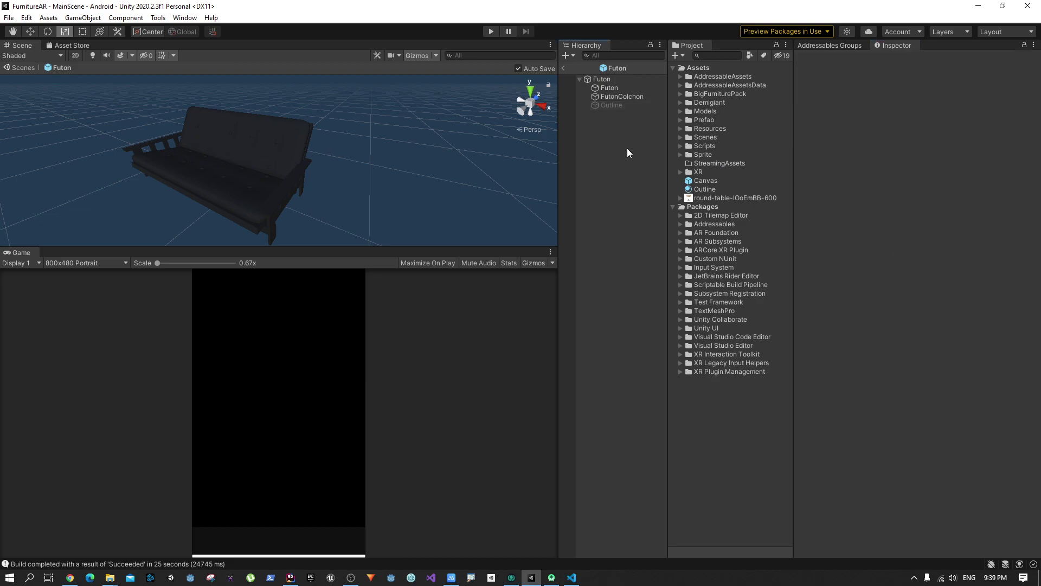
left_click(611, 79)
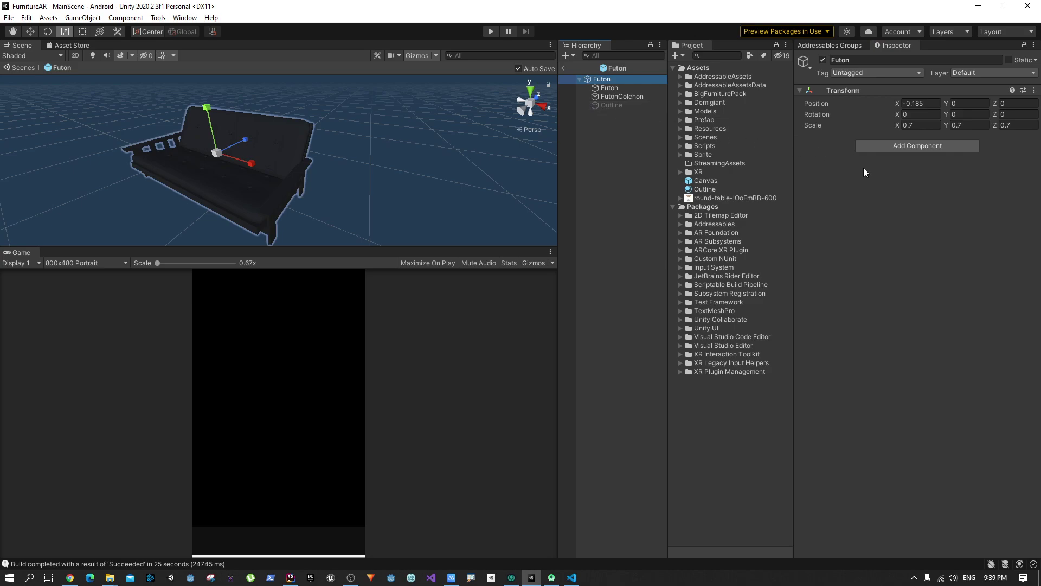
Step: Add an AR Selection Interactable component to the Futon and review its settings
left_click(895, 146)
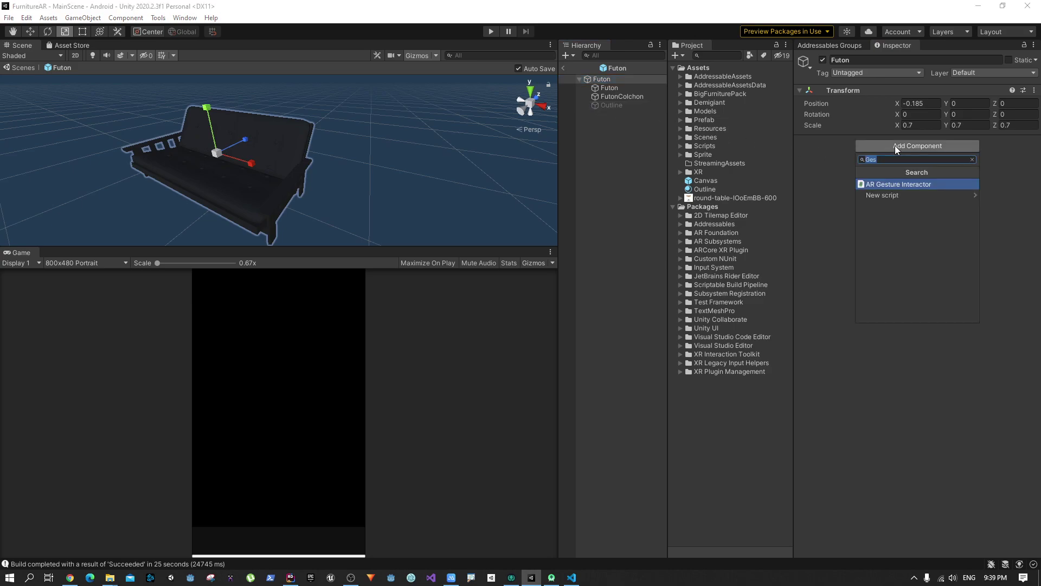
key("BackSpace")
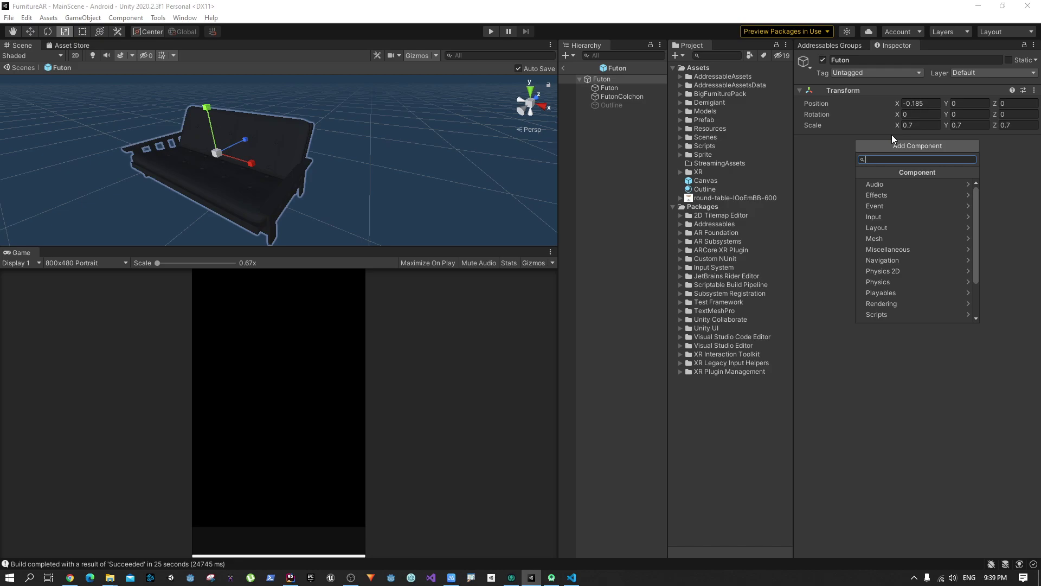
type("ArSe")
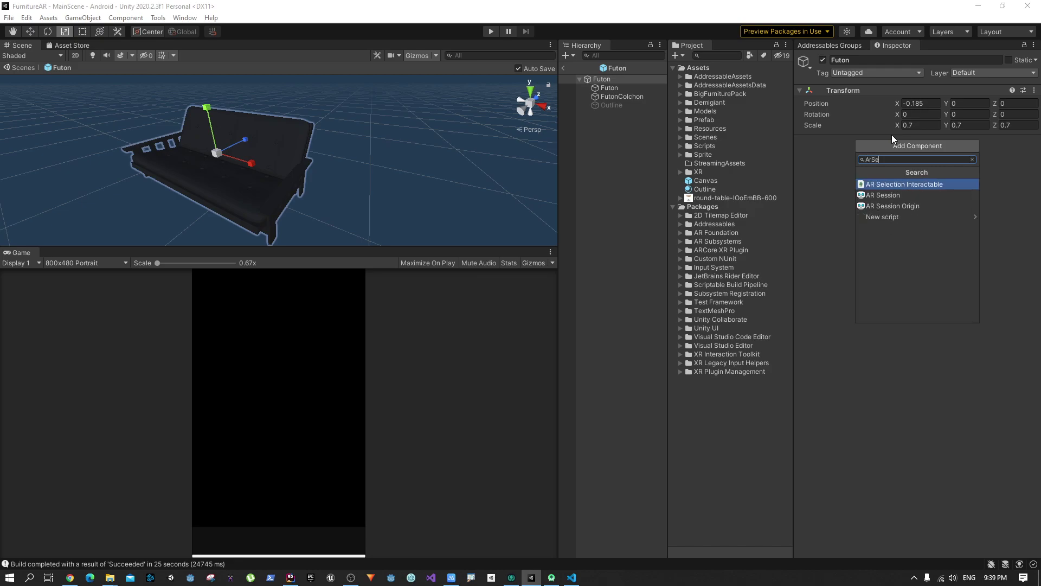
key("Return")
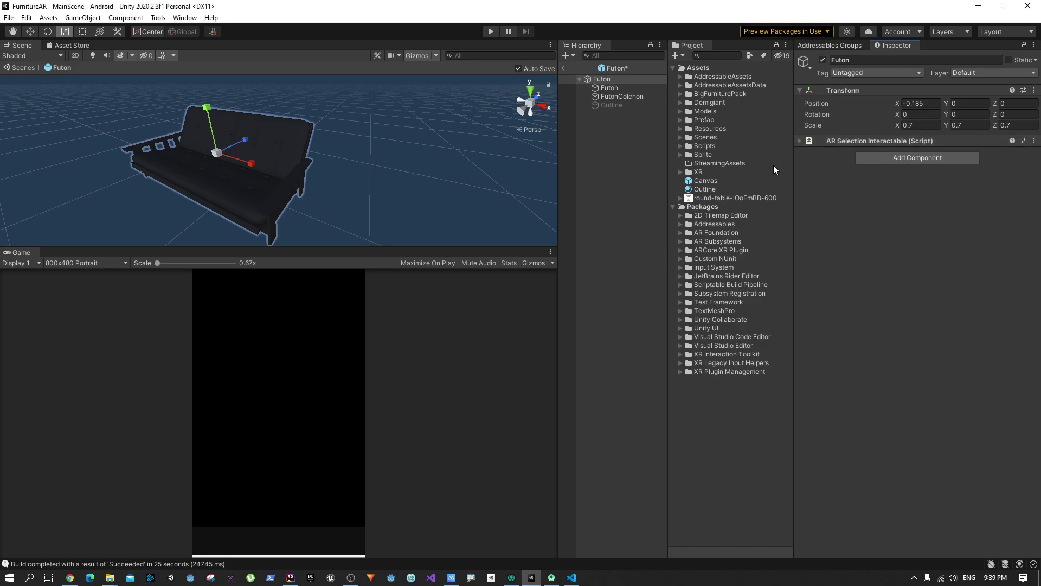
left_click(799, 140)
scroll(955, 316, "down", 5)
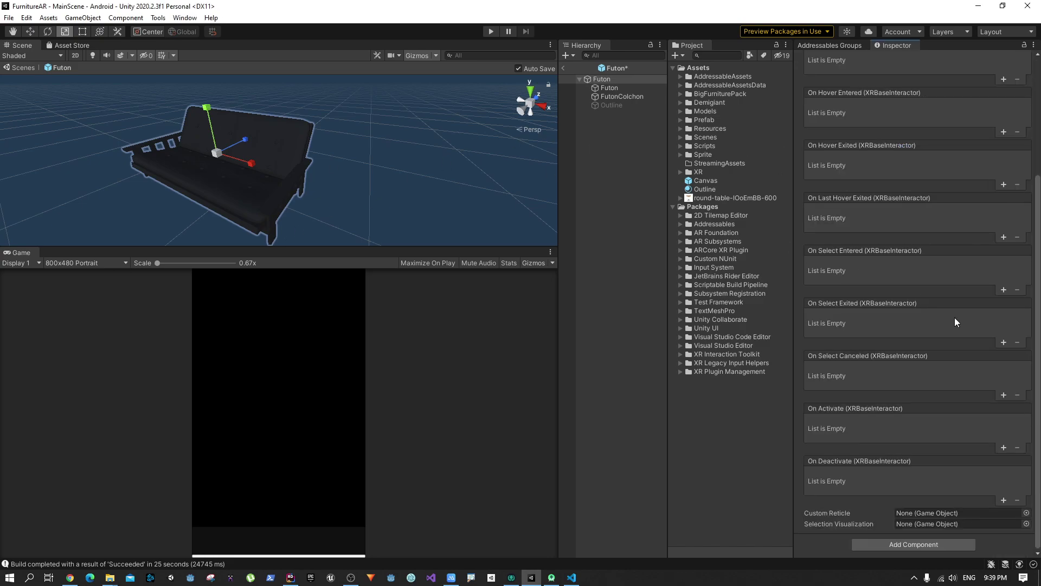
scroll(952, 318, "up", 5)
left_click(800, 140)
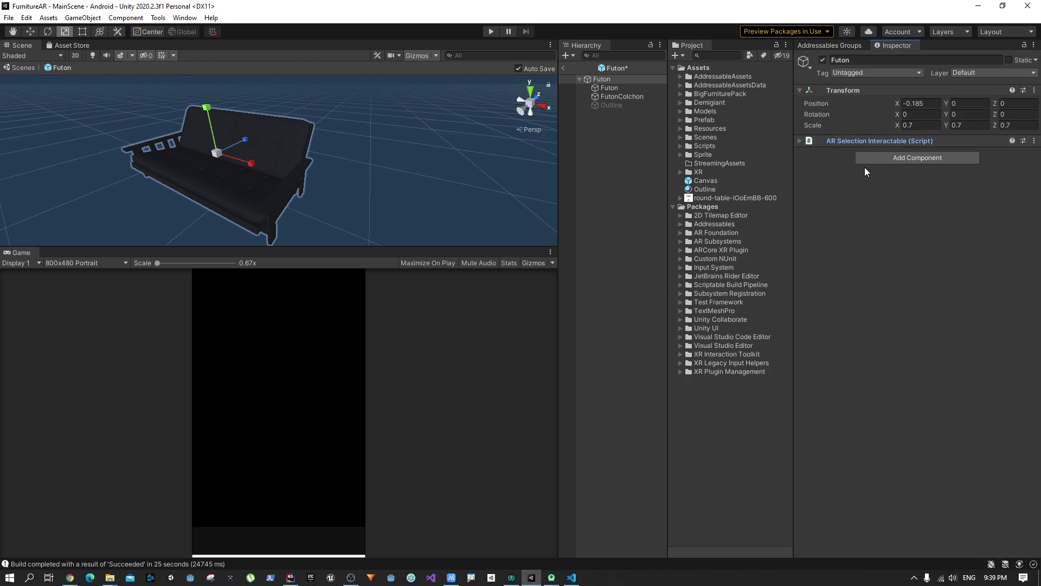
Step: Add an AR Translation Interactable component to the Futon and review its settings
left_click(887, 161)
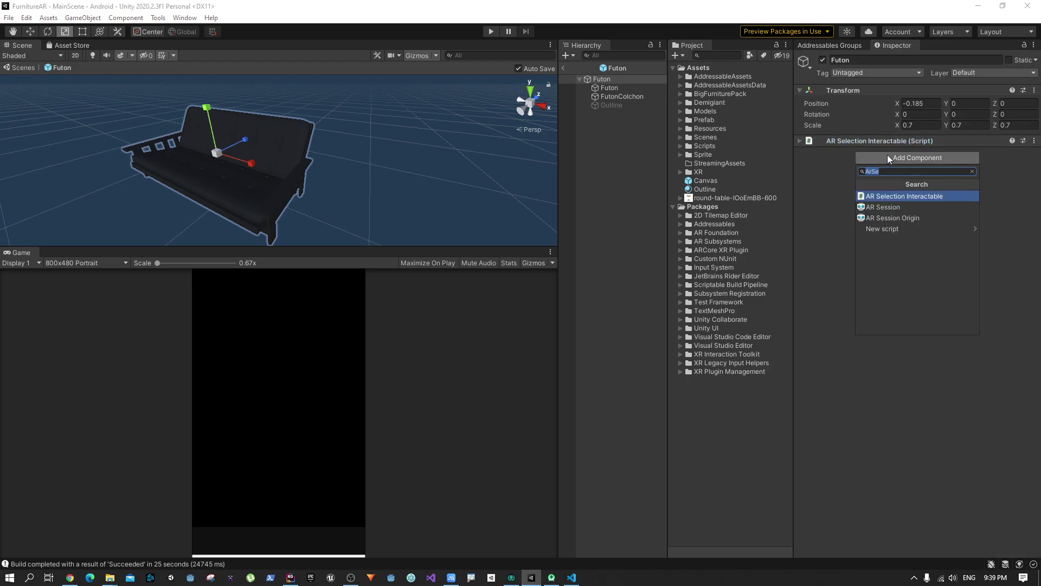
type("Tra")
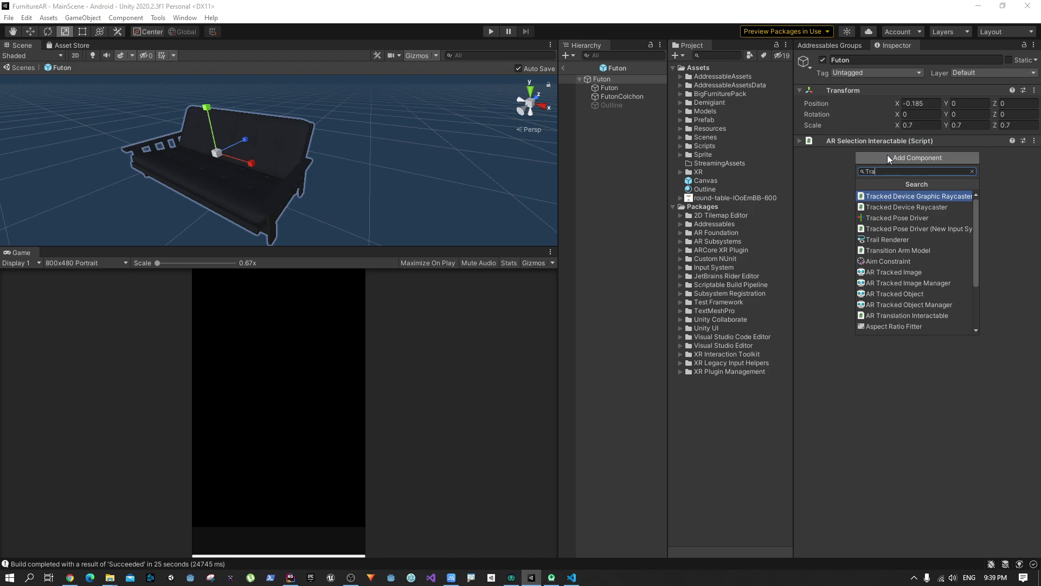
type("ns")
key("Down")
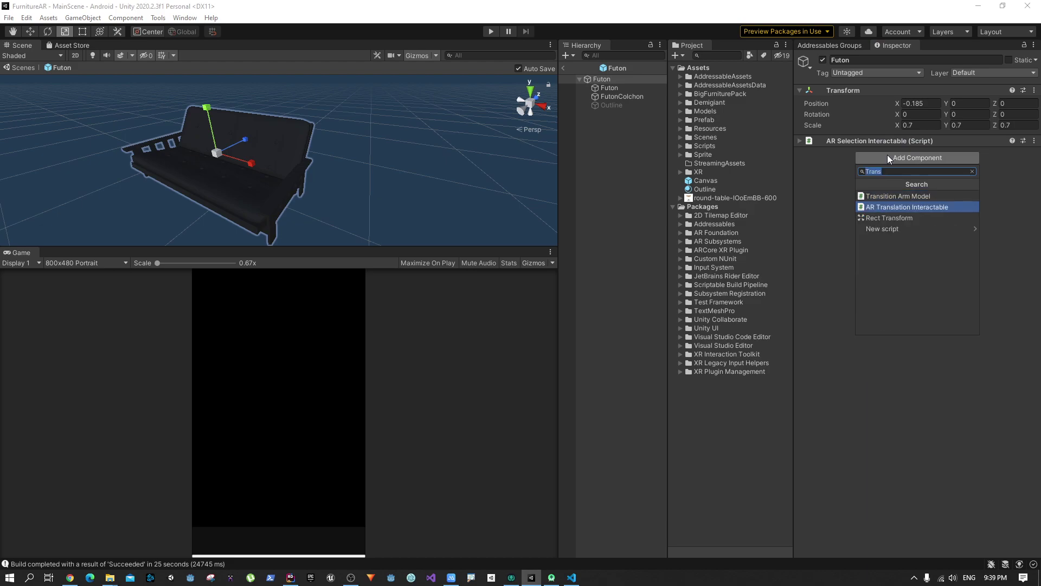
key("Return")
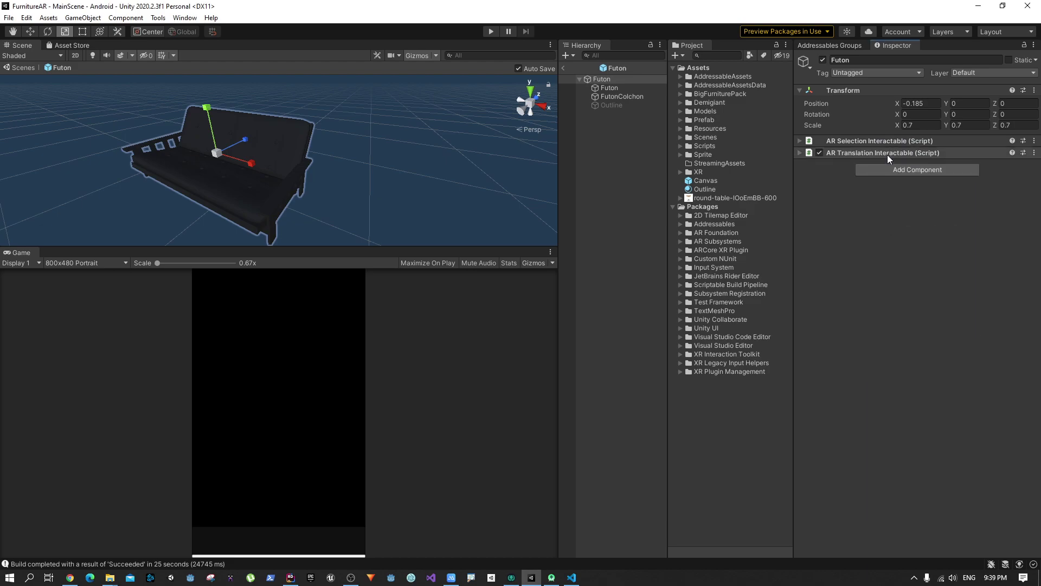
left_click(801, 153)
scroll(921, 370, "down", 5)
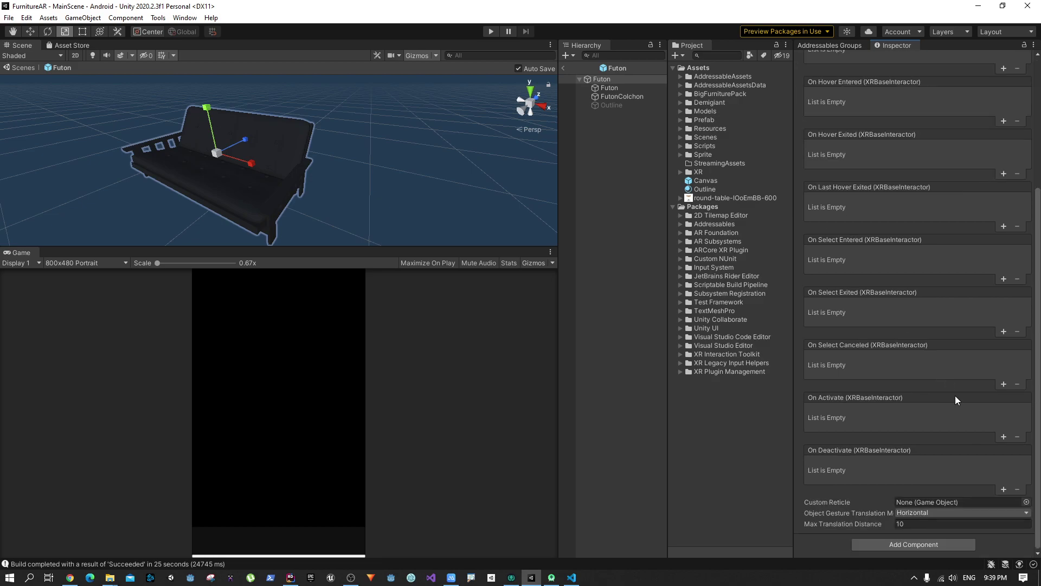
scroll(873, 275, "up", 5)
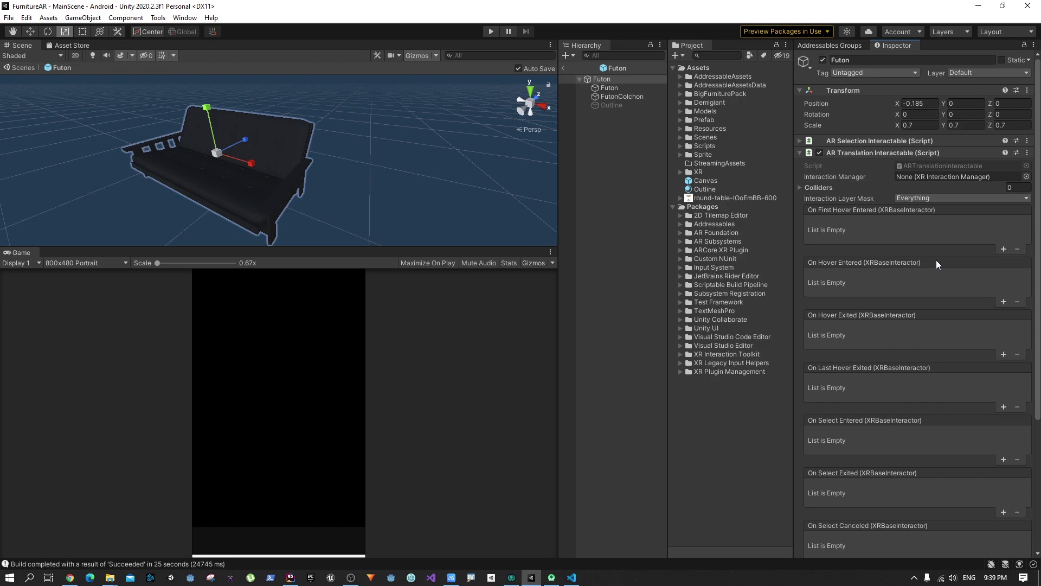
left_click(800, 153)
Step: Add an AR Rotation Interactable component to the Futon
left_click(907, 169)
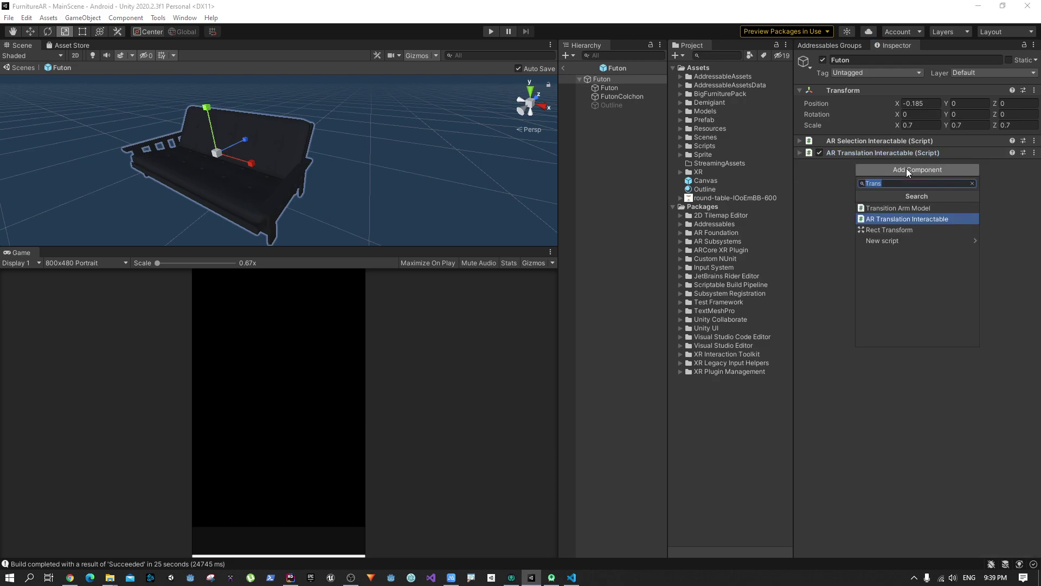
type("Ar")
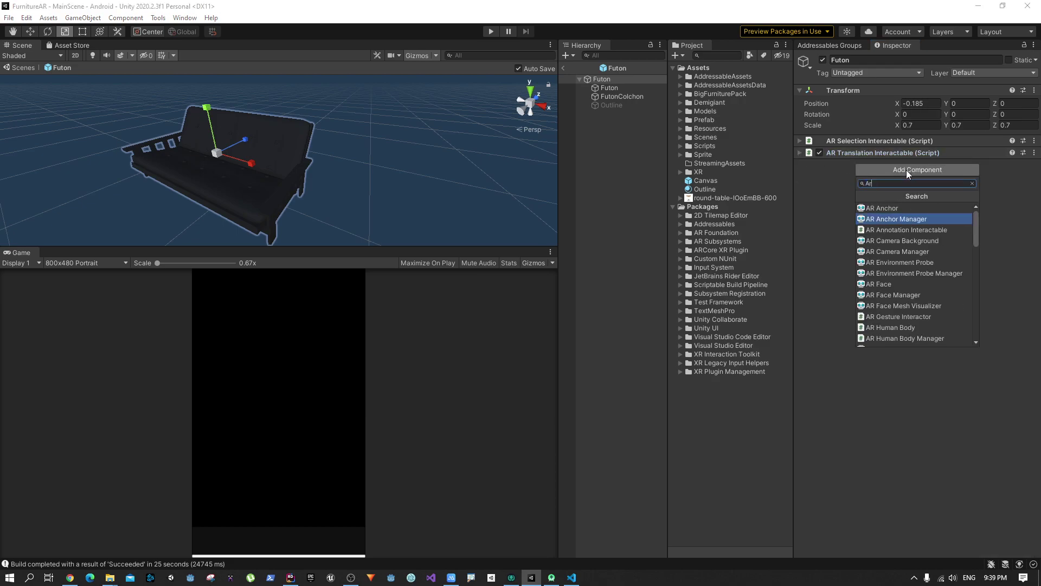
key("BackSpace")
key("BackSpace")
type("Rota")
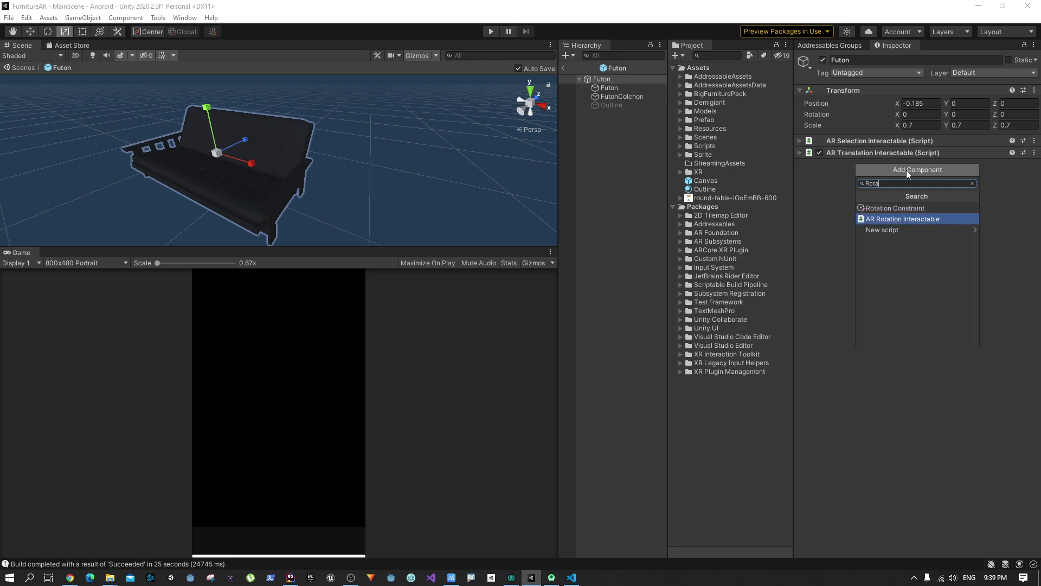
key("Return")
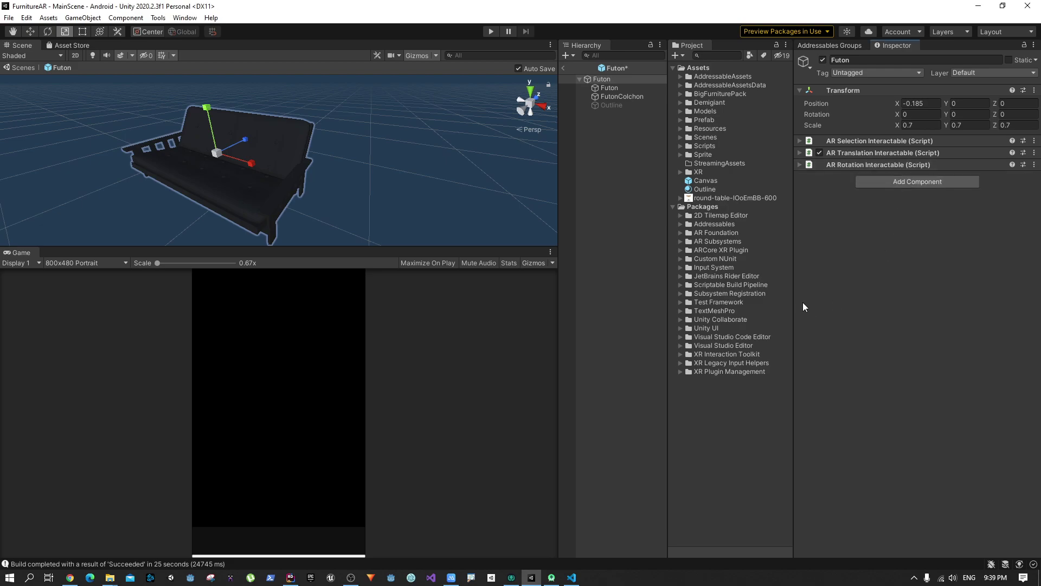
left_click(799, 152)
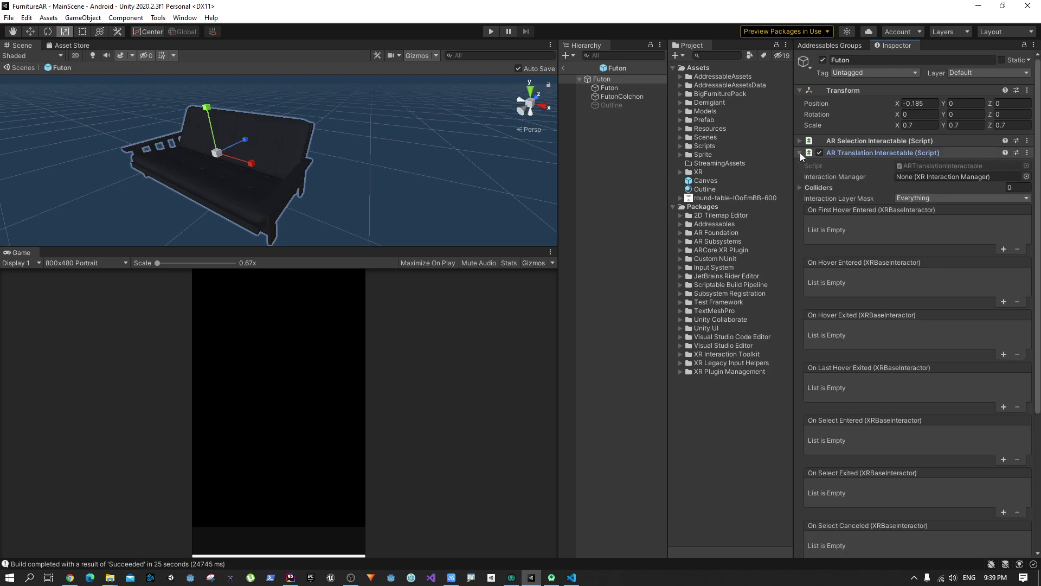
scroll(900, 411, "down", 10)
scroll(901, 421, "up", 10)
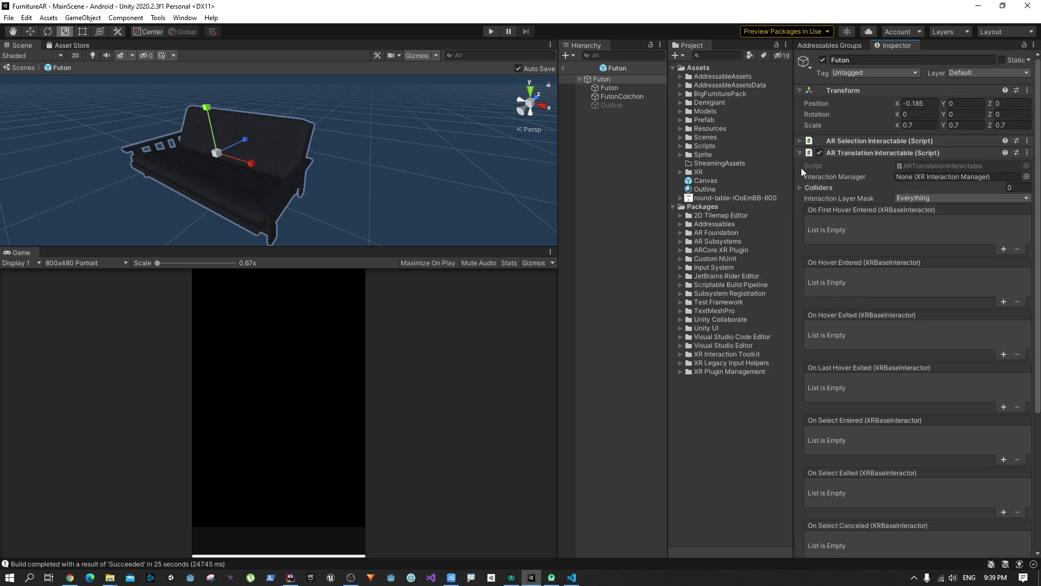
left_click(799, 153)
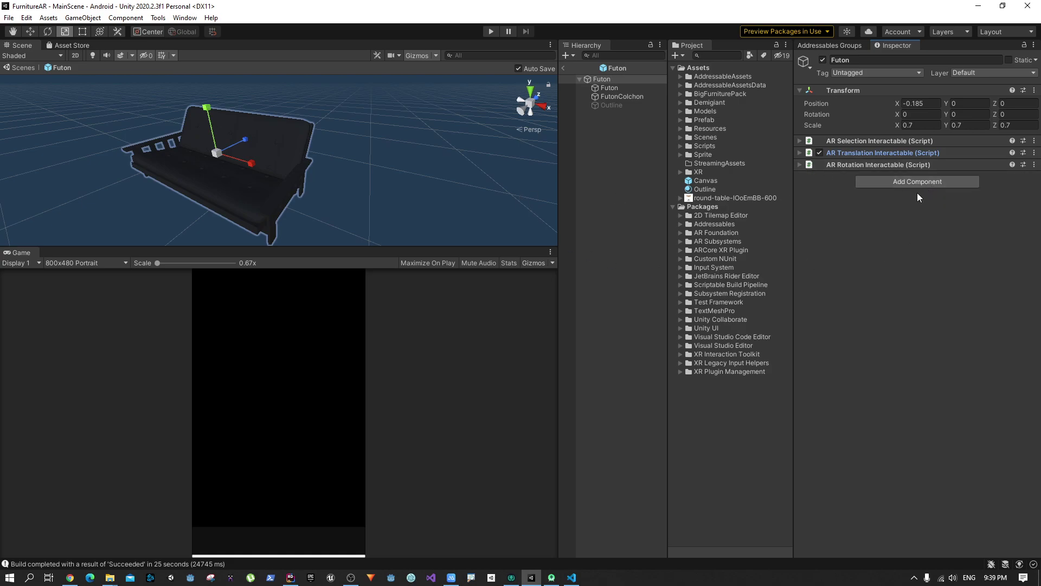
Step: Search for AR Scale Interactable but close the component list without adding it
left_click(919, 184)
type("A")
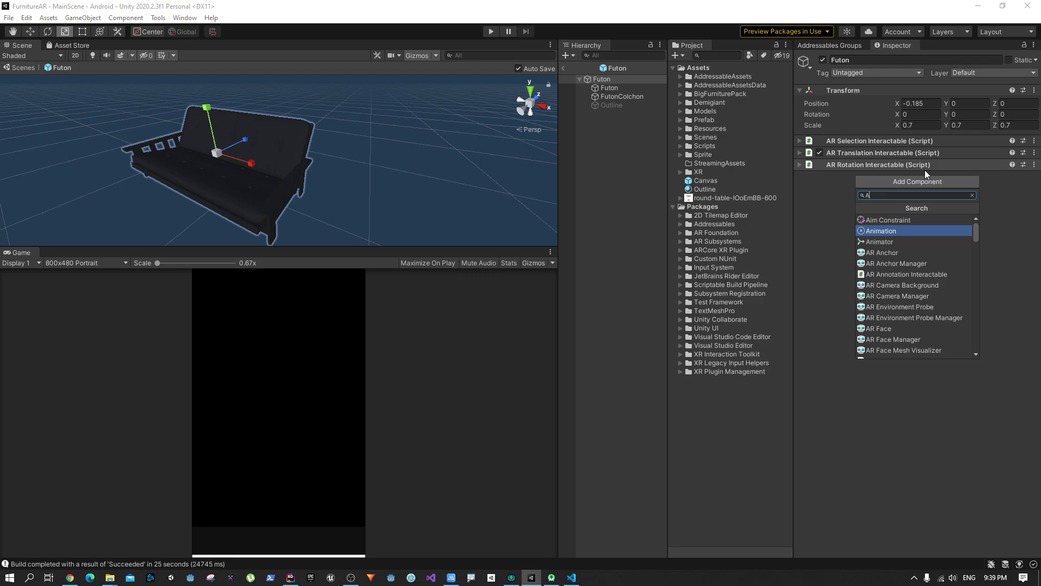
type("R")
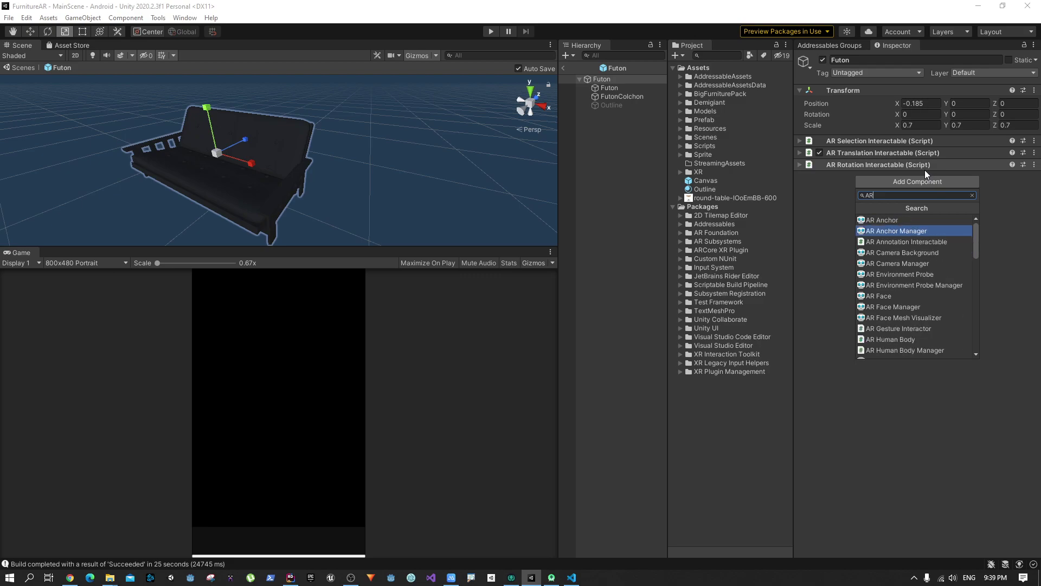
type("S")
key("Up")
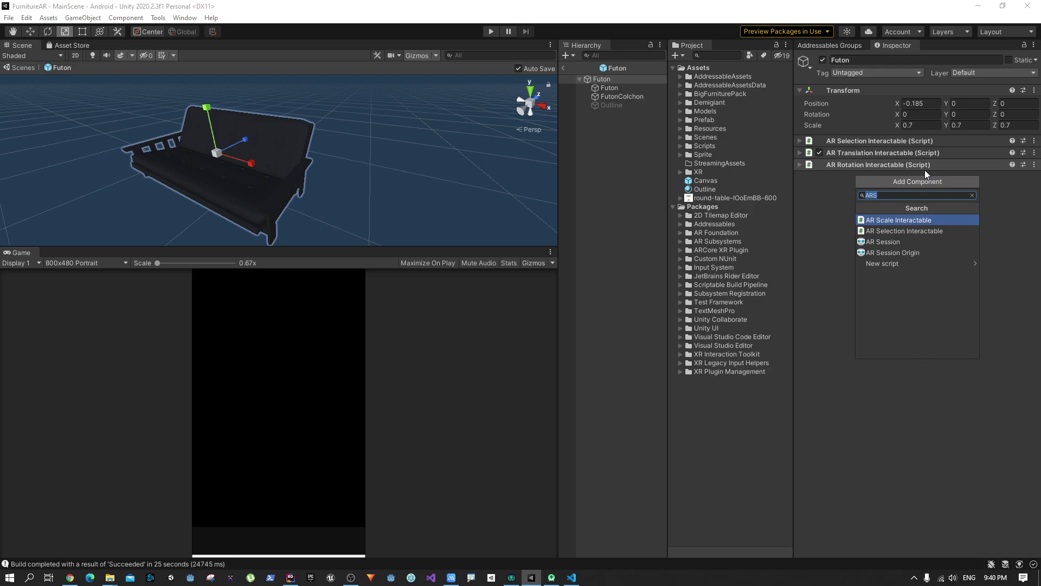
key("BackSpace")
key("Escape")
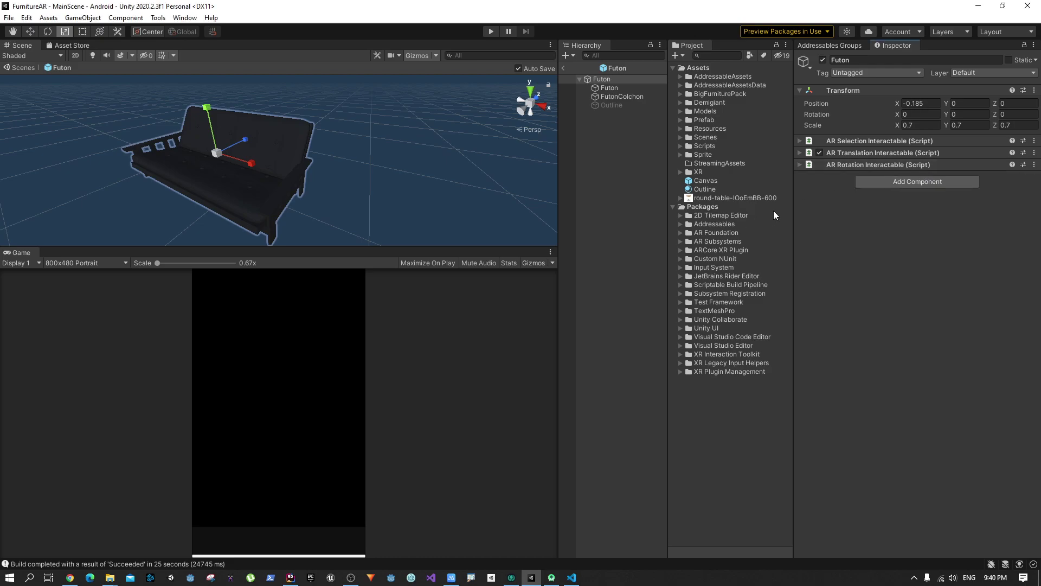
Step: Set Outline as the AR Selection Interactable's Selection Visualization and reactivate Outline
left_click(870, 141)
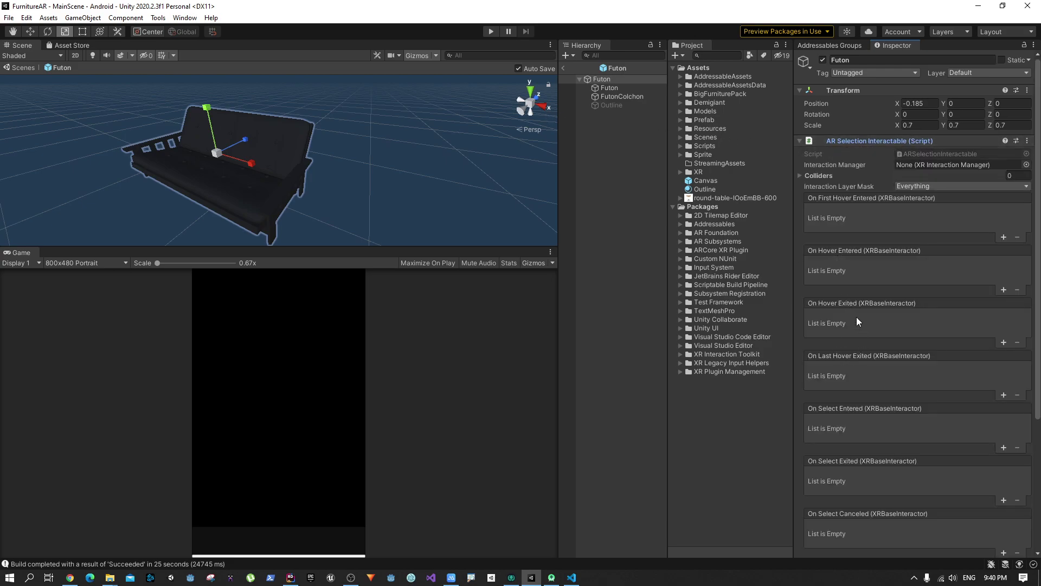
scroll(955, 320, "down", 5)
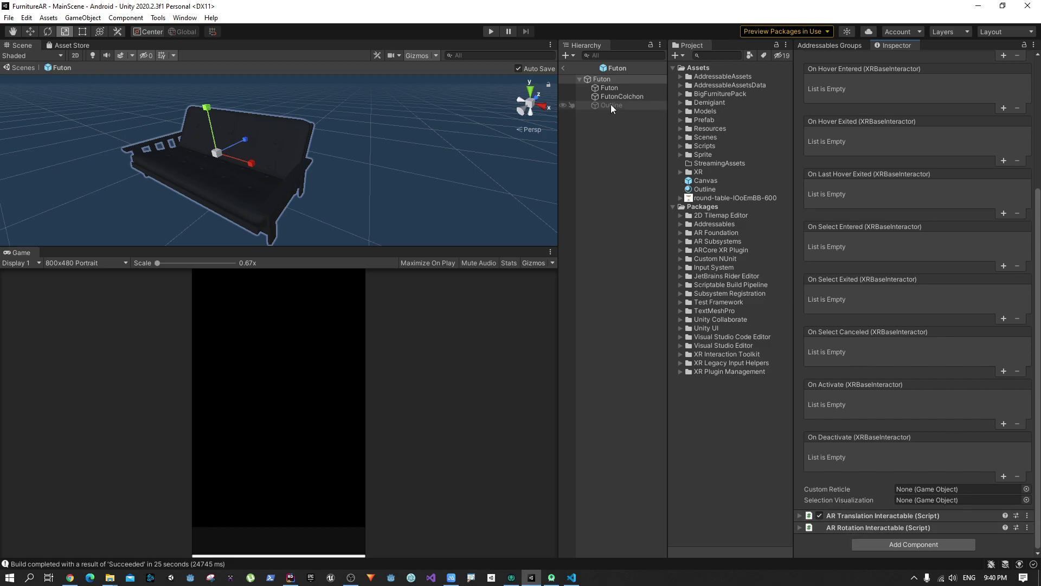
left_click_drag(610, 104, 948, 500)
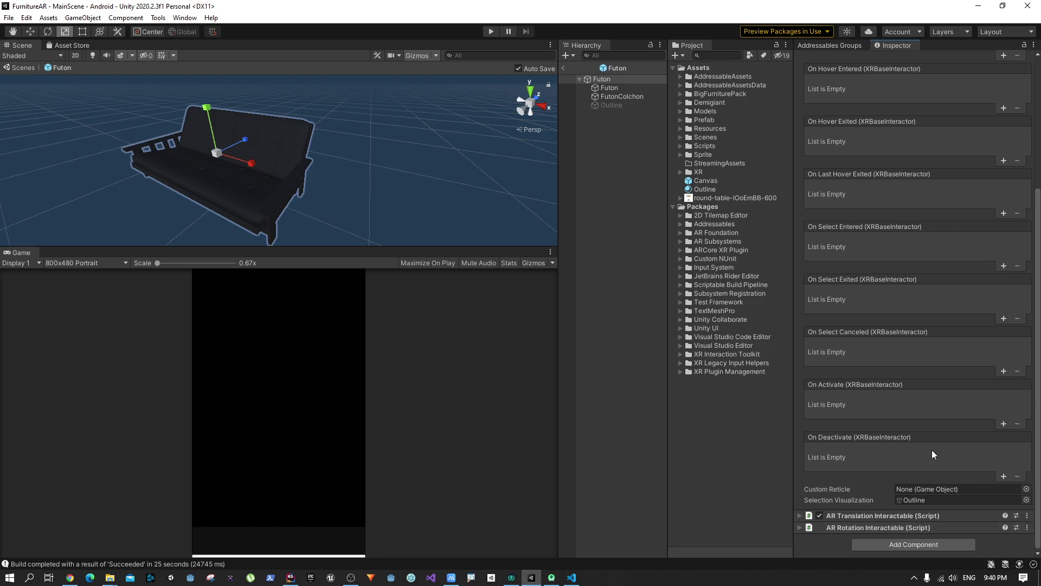
left_click(594, 105)
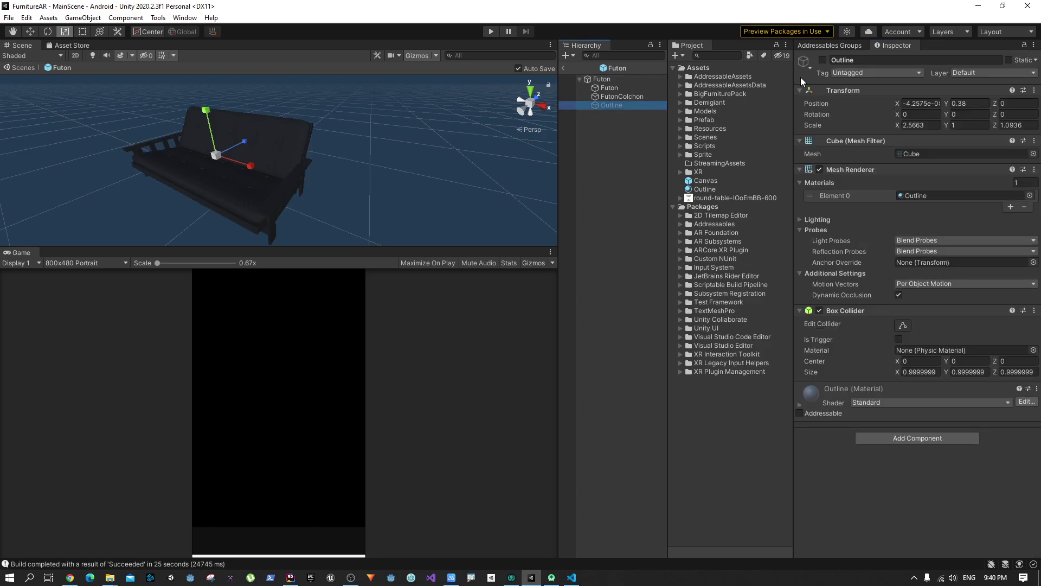
left_click(823, 60)
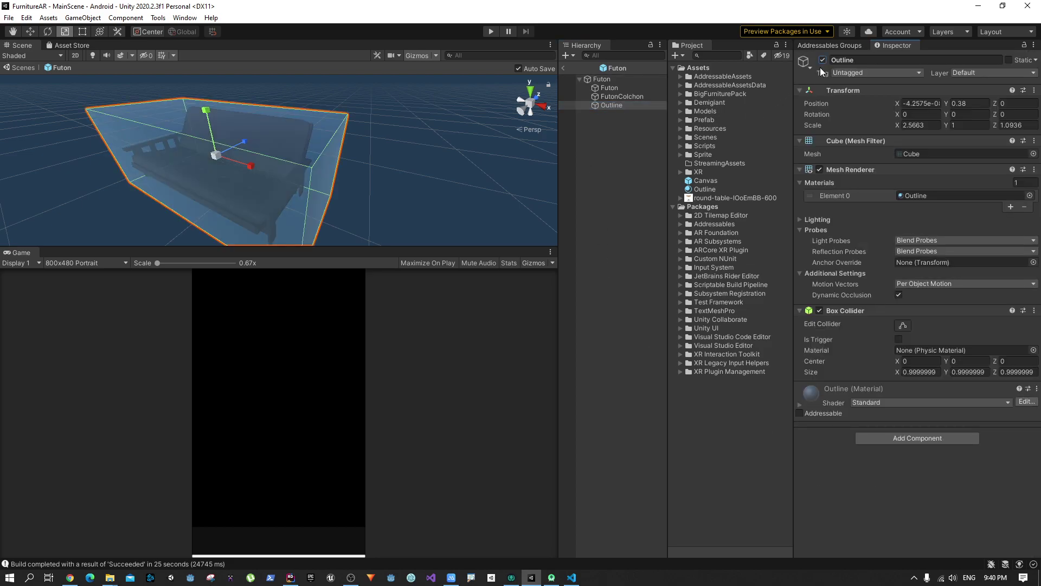
Step: Check the Futon root's components, then deactivate the Outline child again
left_click(618, 80)
scroll(824, 358, "down", 5)
scroll(868, 321, "up", 5)
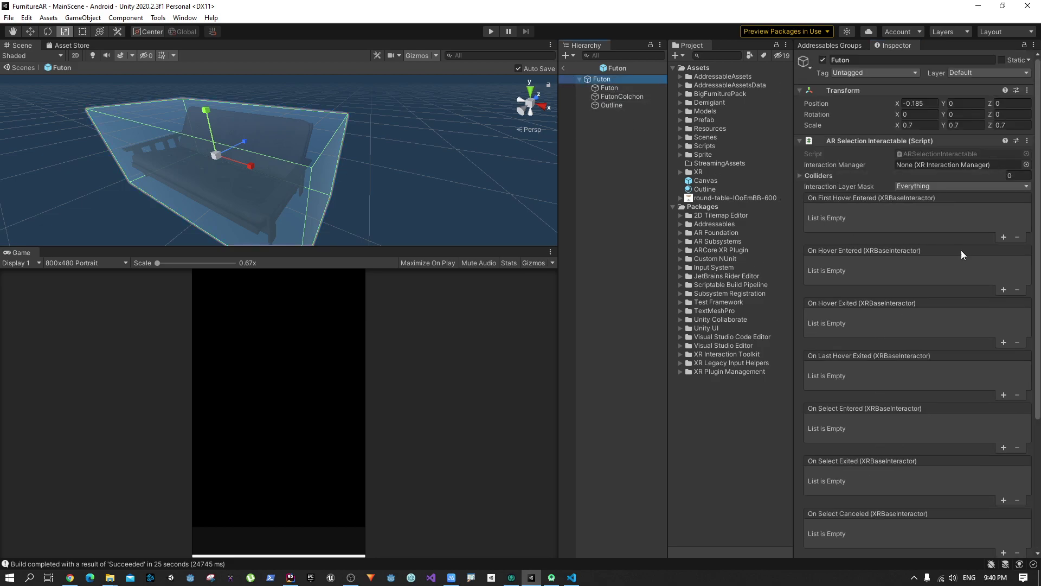
scroll(971, 347, "down", 10)
scroll(828, 363, "up", 10)
left_click(624, 105)
left_click(822, 59)
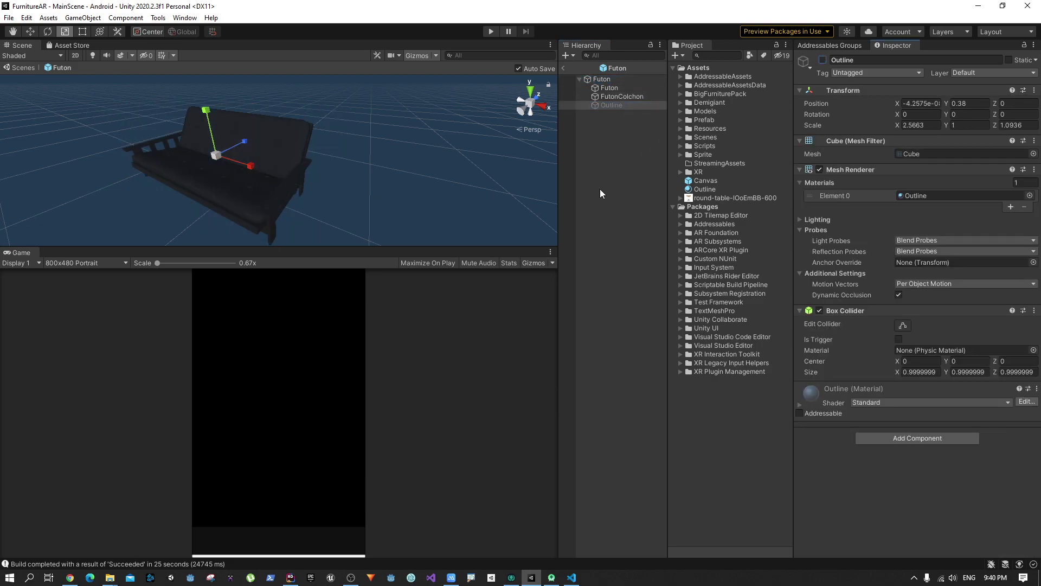
Step: Collapse AR Selection Interactable and click through the Futon's children back to the root
left_click(617, 79)
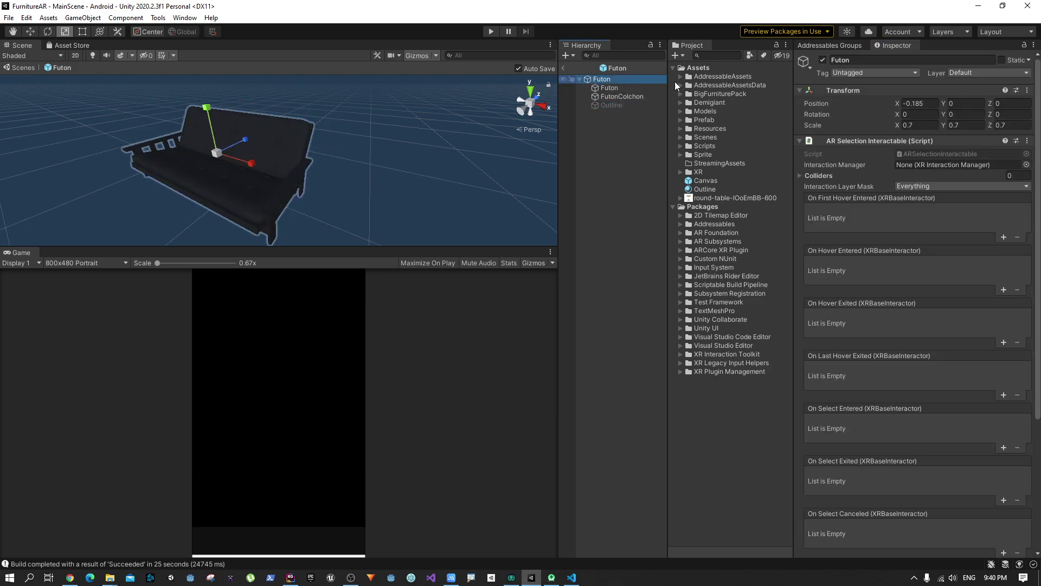
left_click(801, 140)
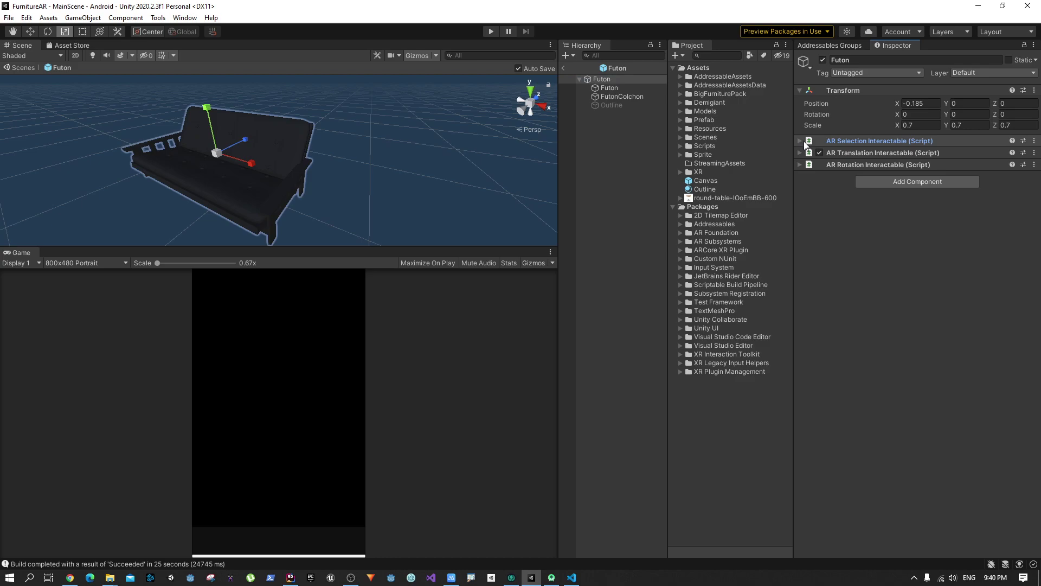
left_click(622, 88)
left_click(623, 96)
left_click(624, 105)
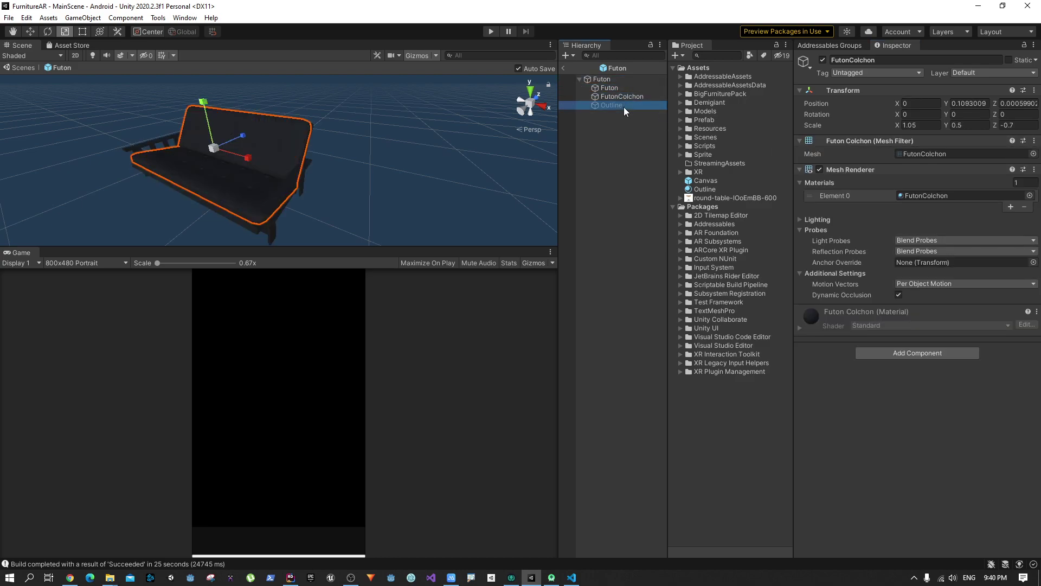
left_click(626, 97)
left_click(627, 89)
left_click(630, 80)
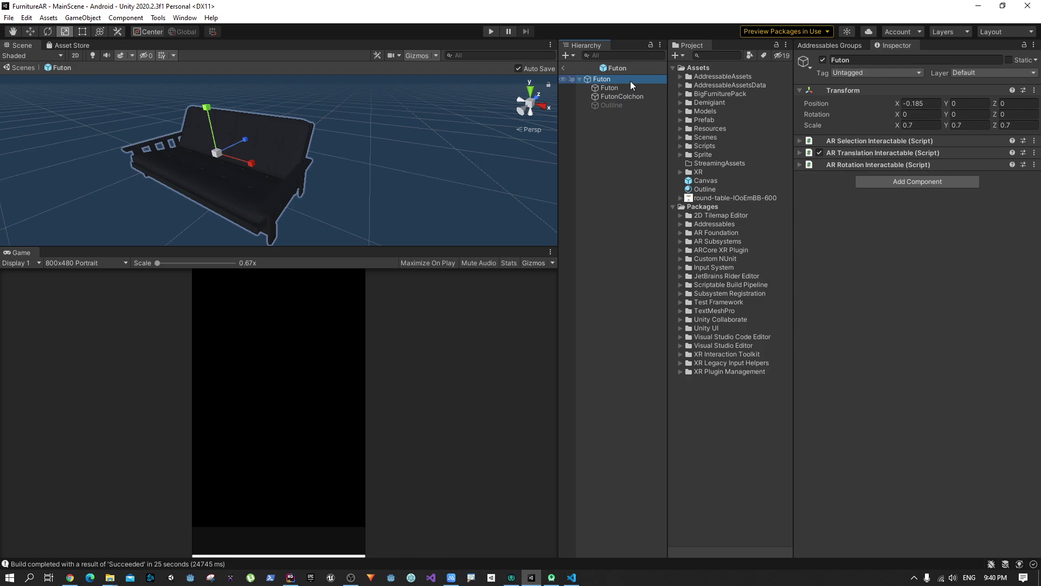
Step: Add a Box Collider to the Futon and stretch it along the futon's width
left_click(925, 184)
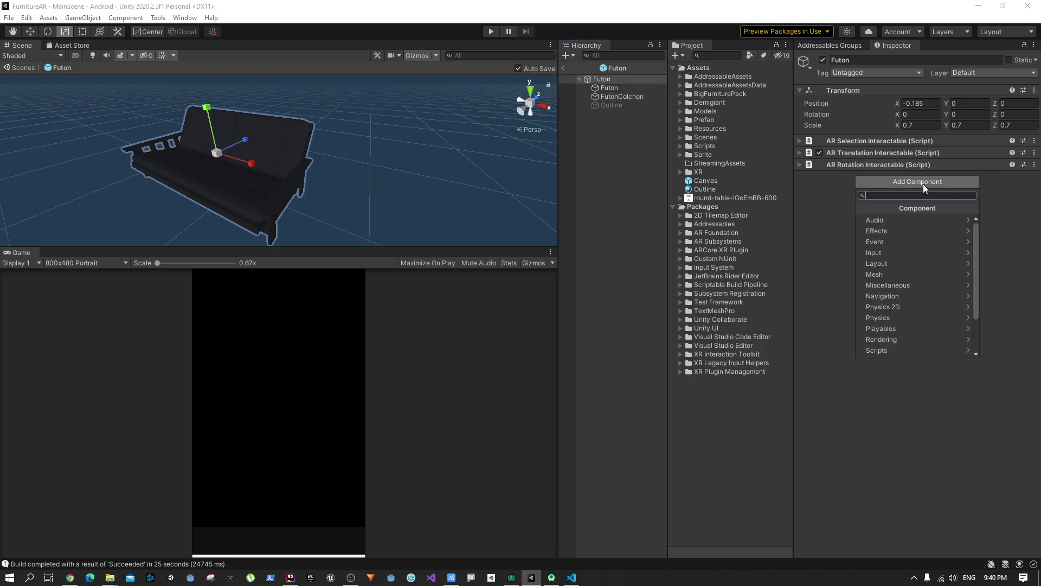
type("box")
key("Return")
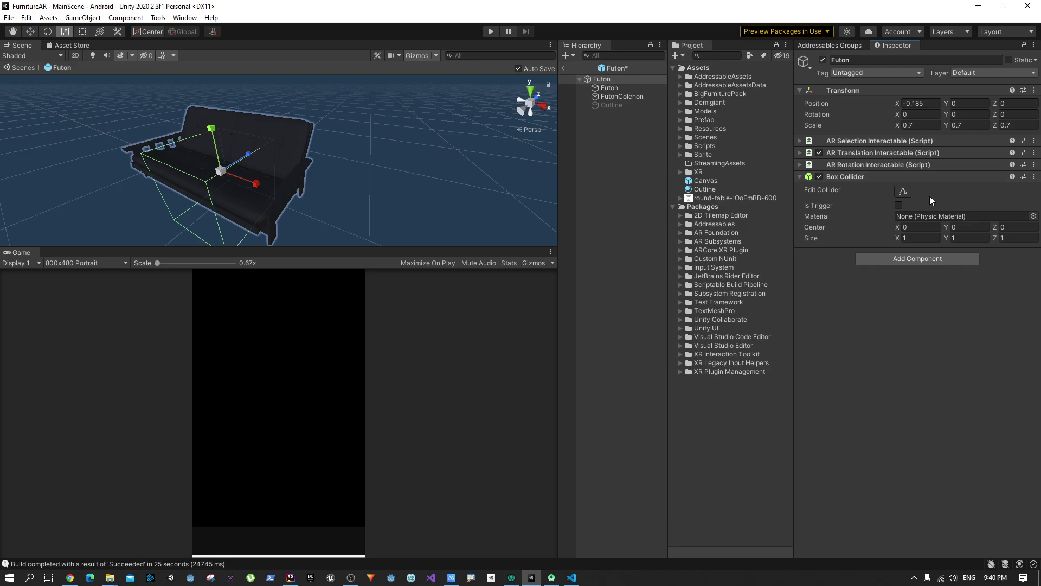
left_click(902, 191)
left_click_drag(311, 185, 457, 185, "alt")
left_click_drag(366, 173, 332, 90)
scroll(332, 90, "down", 5)
scroll(334, 154, "up", 2)
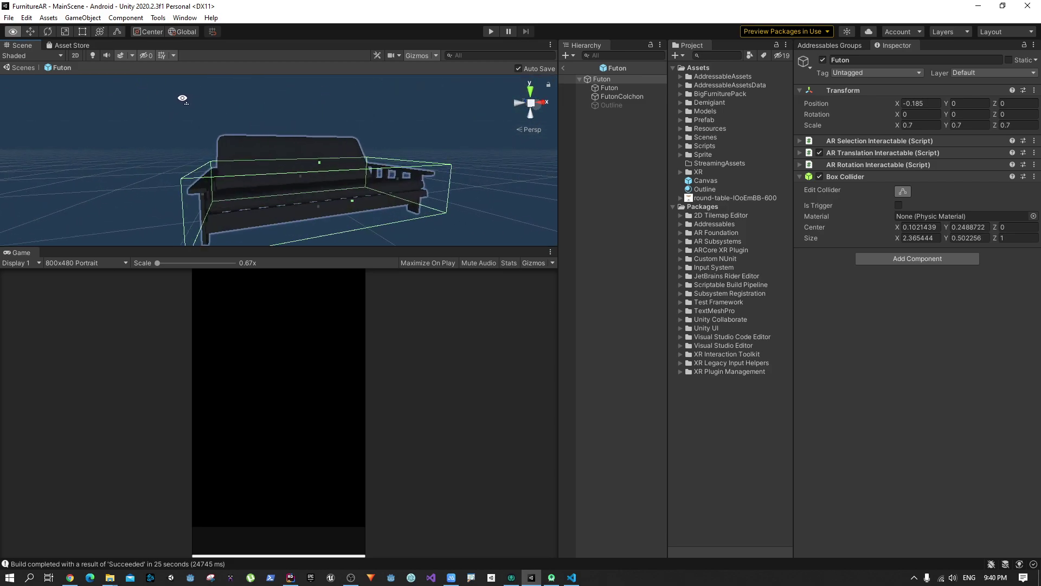
Step: Raise the collider's top to the futon's height, giving a 2.365 × 0.816 × 1 box
left_click_drag(334, 154, 201, 132, "alt")
left_click(293, 134)
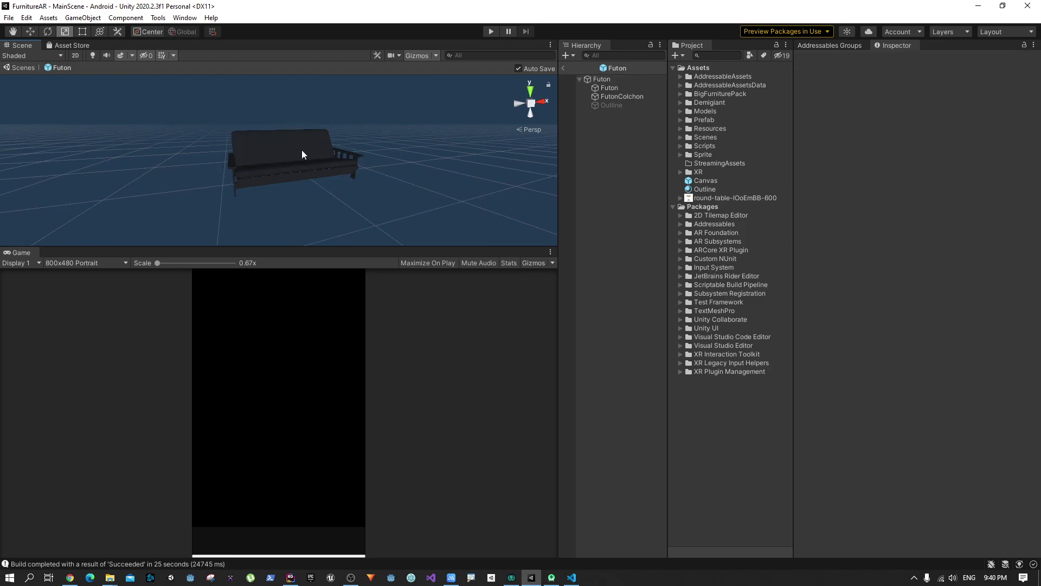
left_click(602, 79)
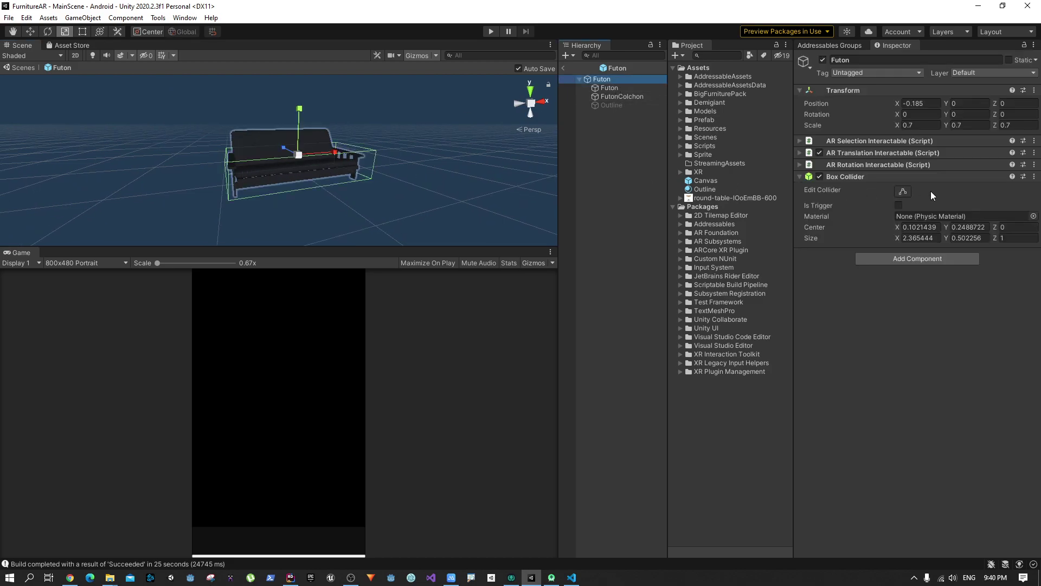
left_click(903, 192)
left_click_drag(299, 148, 298, 134)
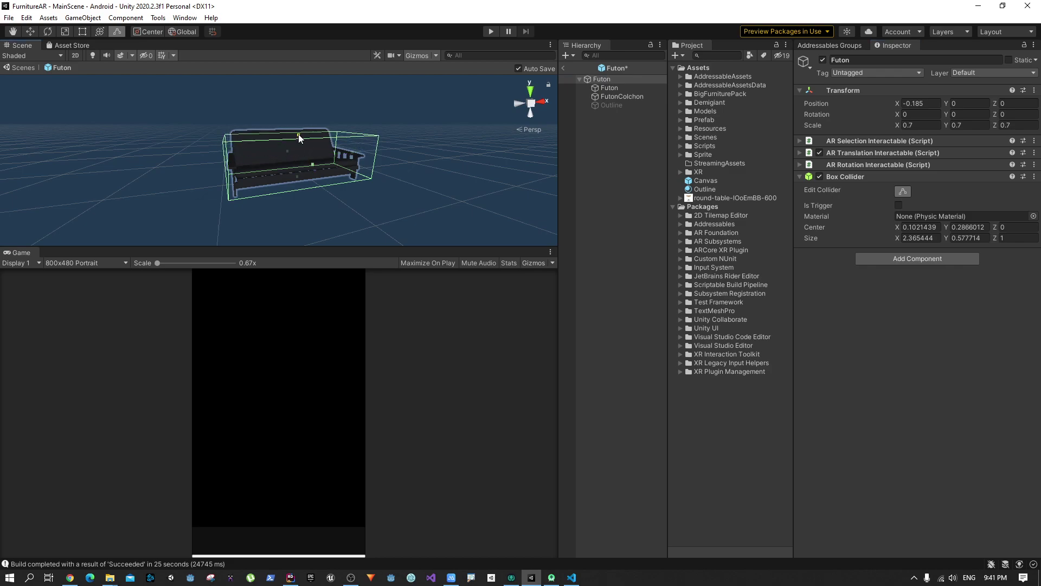
left_click_drag(346, 166, 578, 214, "alt")
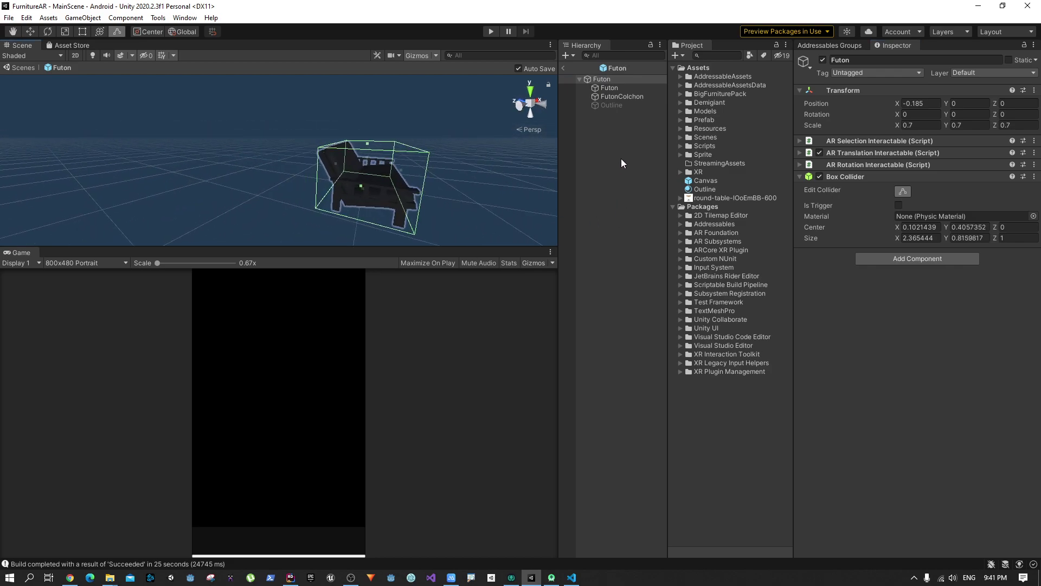
left_click(574, 79)
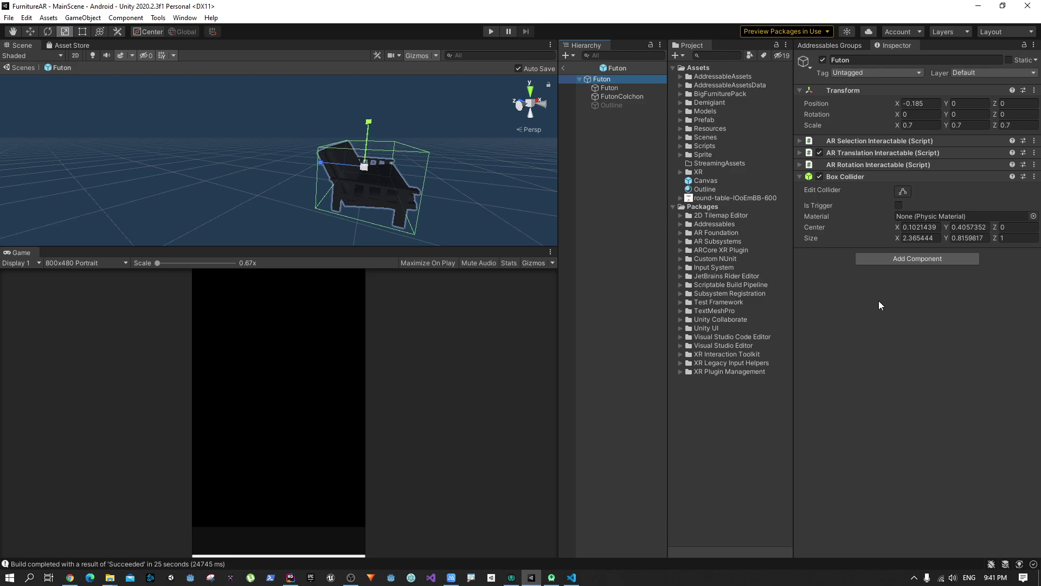
Step: Exit Futon prefab mode back to MainScene and expand the Prefab folder
left_click(564, 68)
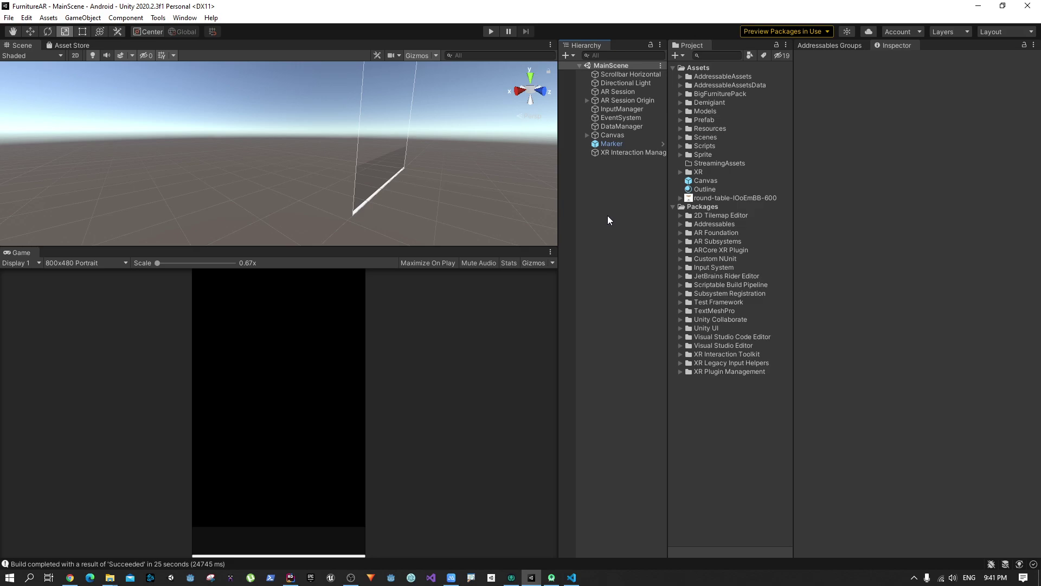
left_click(681, 120)
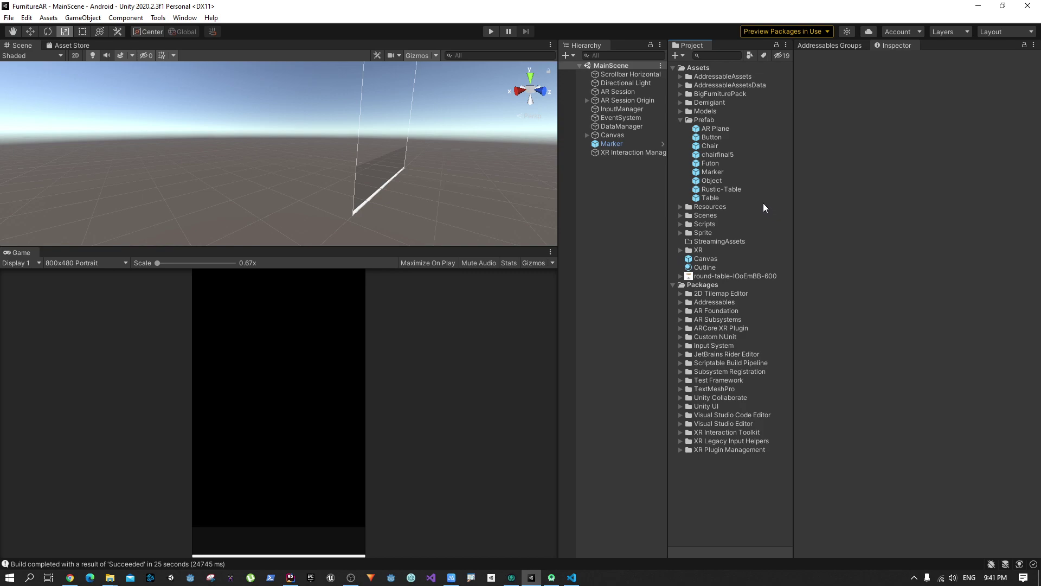
left_click(721, 122)
Step: Browse the Button, chairfinal5, Futon, Marker and Object prefabs, ending on Table
left_click(715, 138)
left_click(714, 155)
left_click(716, 163)
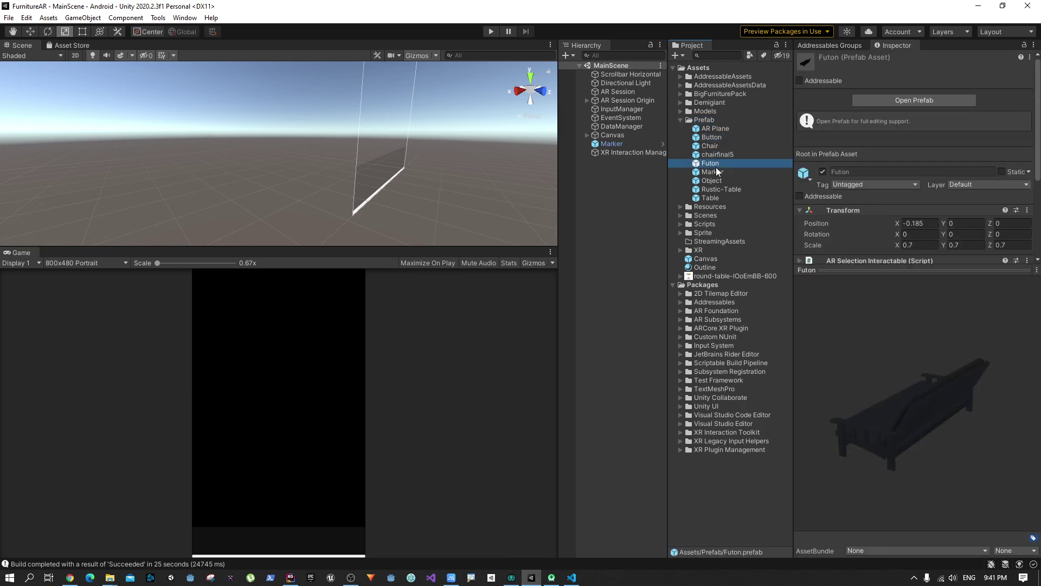
left_click(717, 173)
left_click(720, 180)
left_click(723, 197)
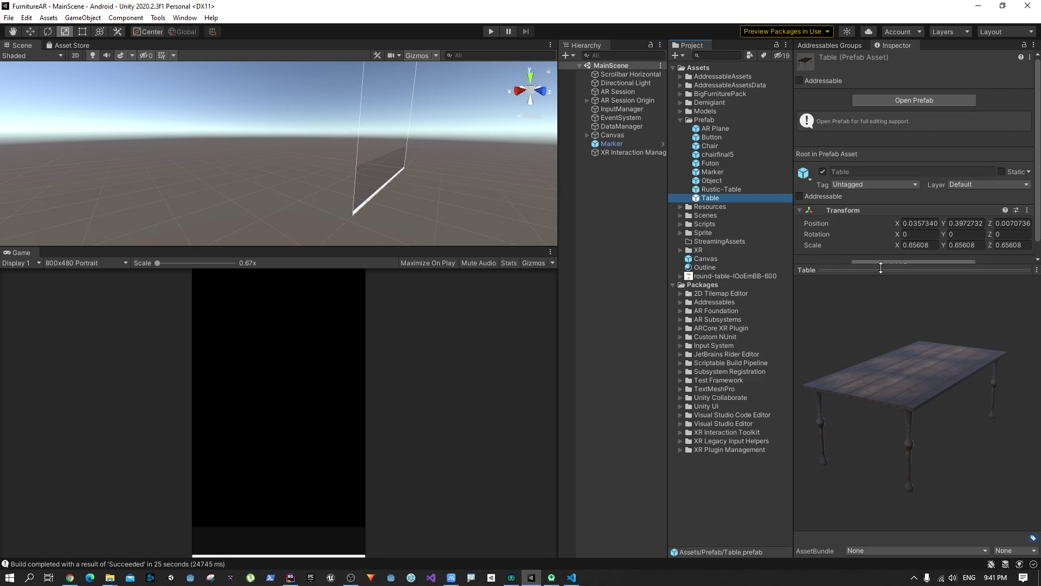
left_click(856, 269)
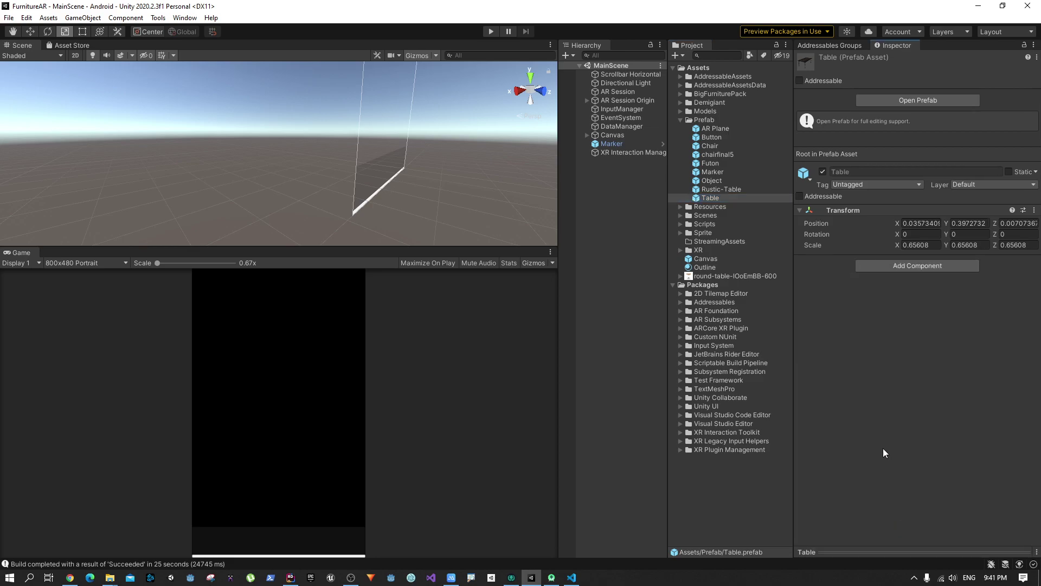
double_click(268, 7)
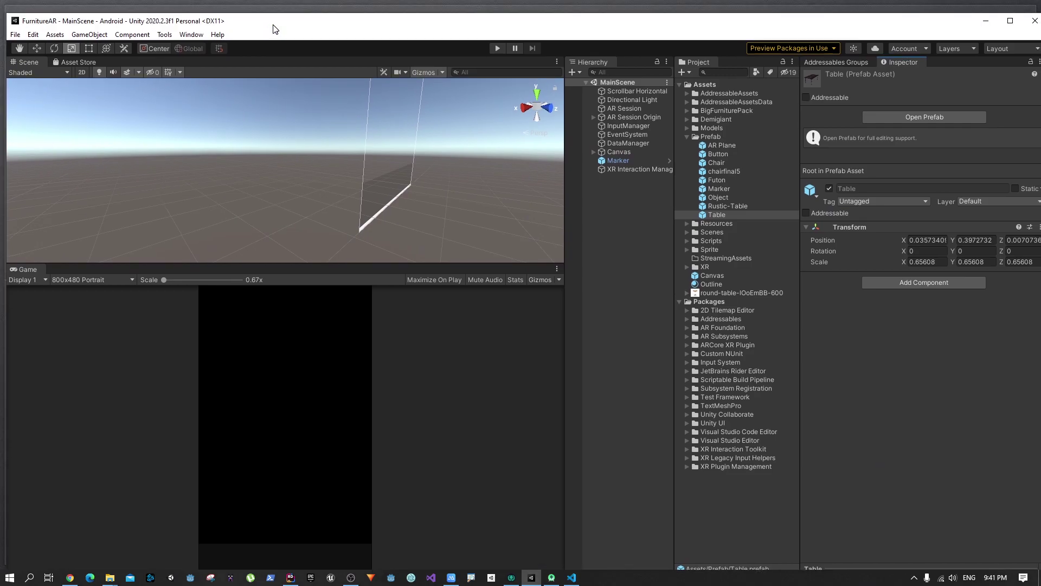
Step: Open the Addressables Groups window from Window > Asset Management > Addressables
left_click_drag(274, 28, 270, 6)
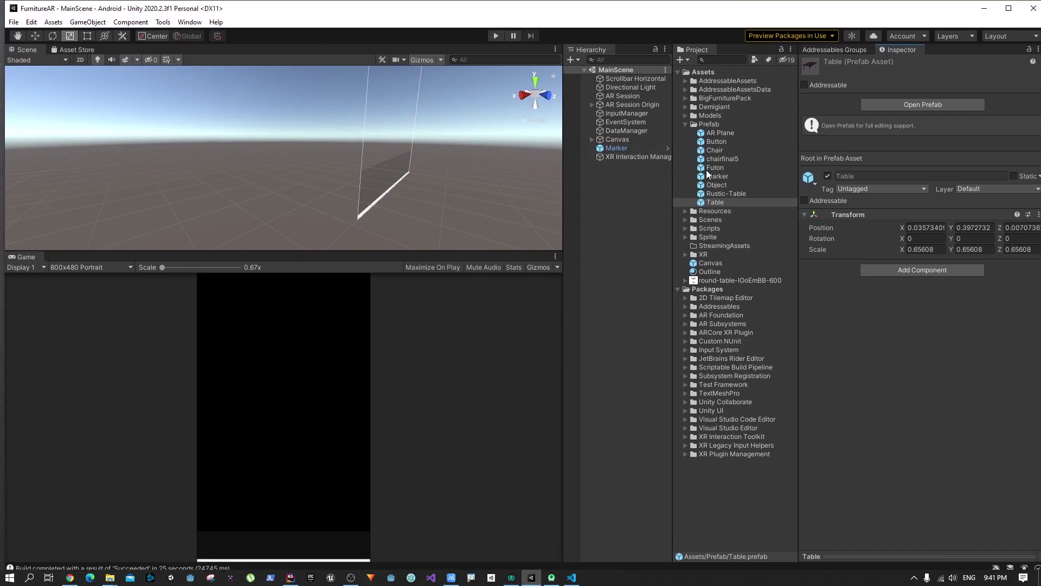
left_click(189, 22)
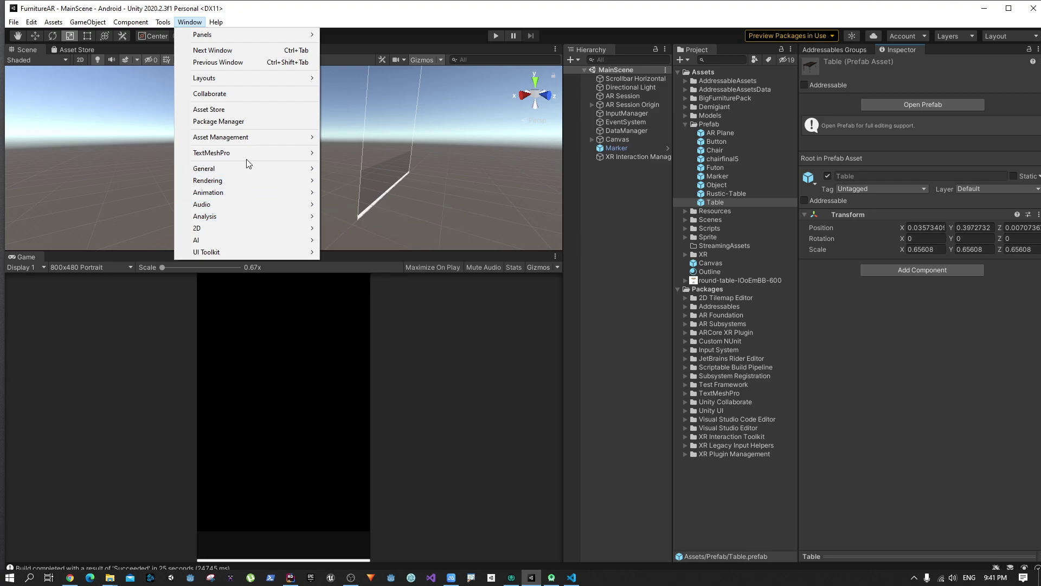
mouse_move(261, 136)
mouse_move(370, 154)
left_click(435, 153)
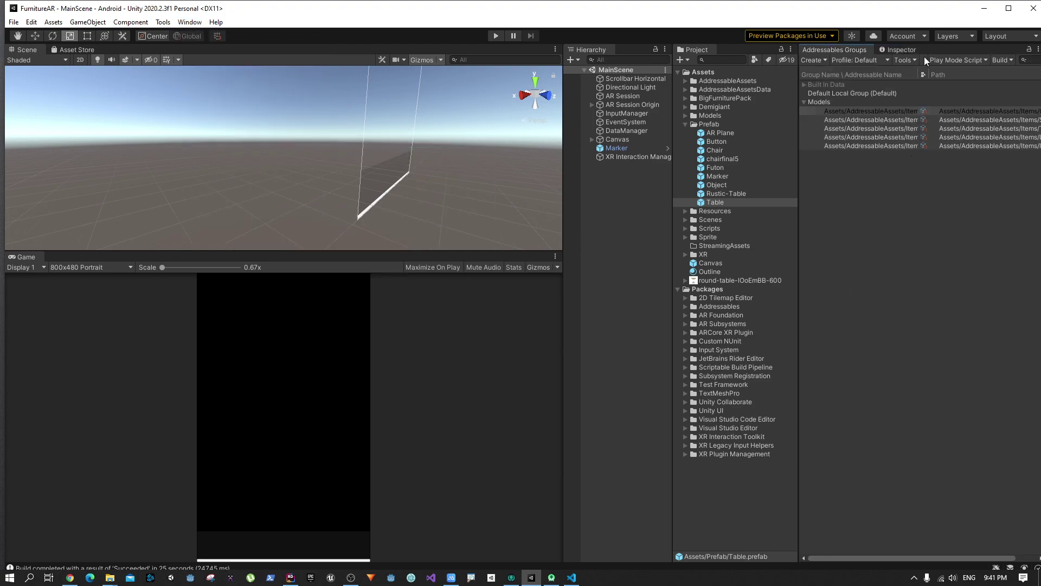
Step: Start Update a Previous Build, choose addressables_content_state.bin, then cancel
left_click(982, 60)
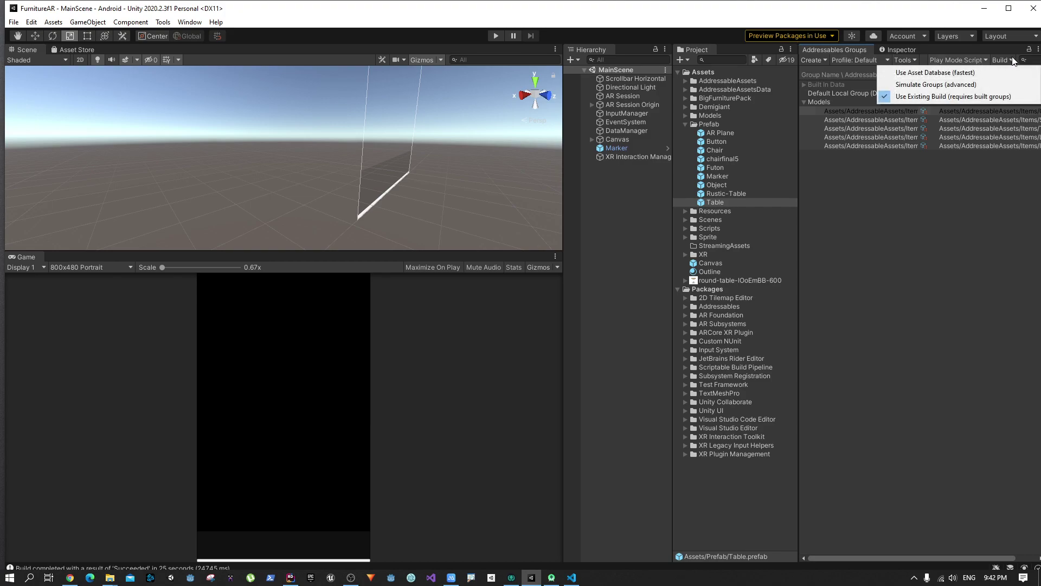
left_click(1001, 60)
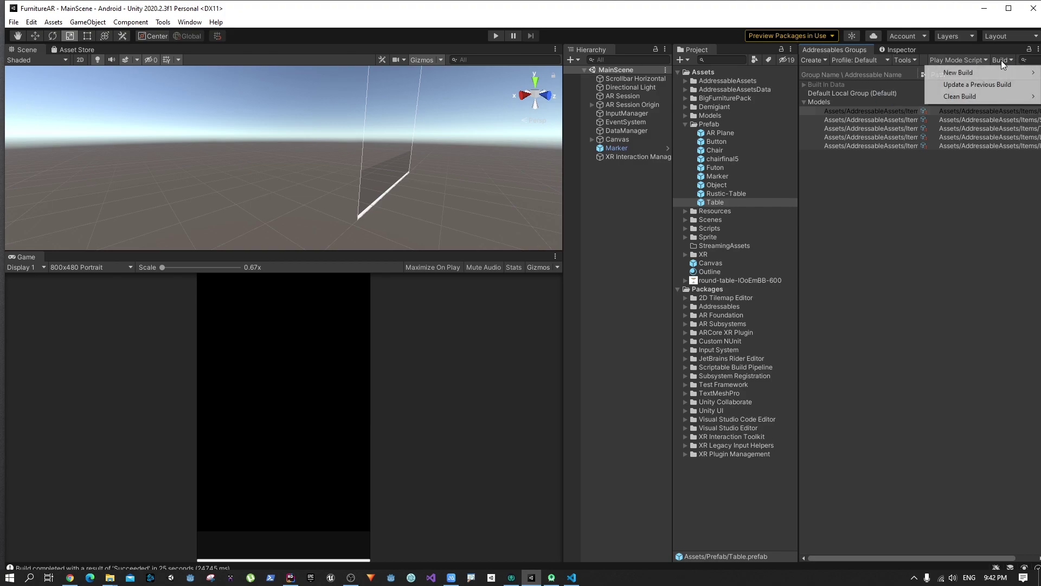
left_click(980, 85)
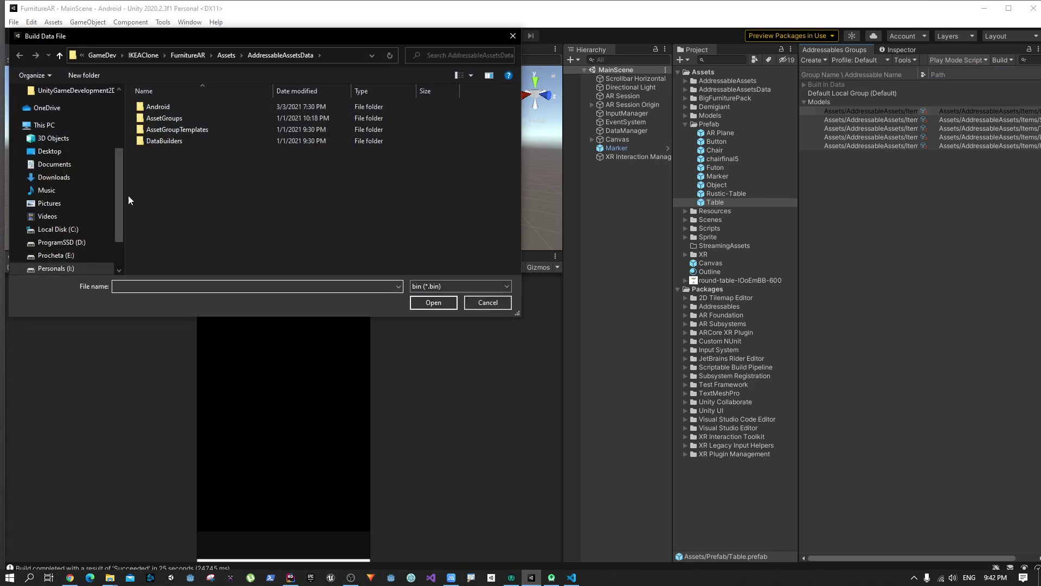
double_click(173, 111)
left_click(173, 109)
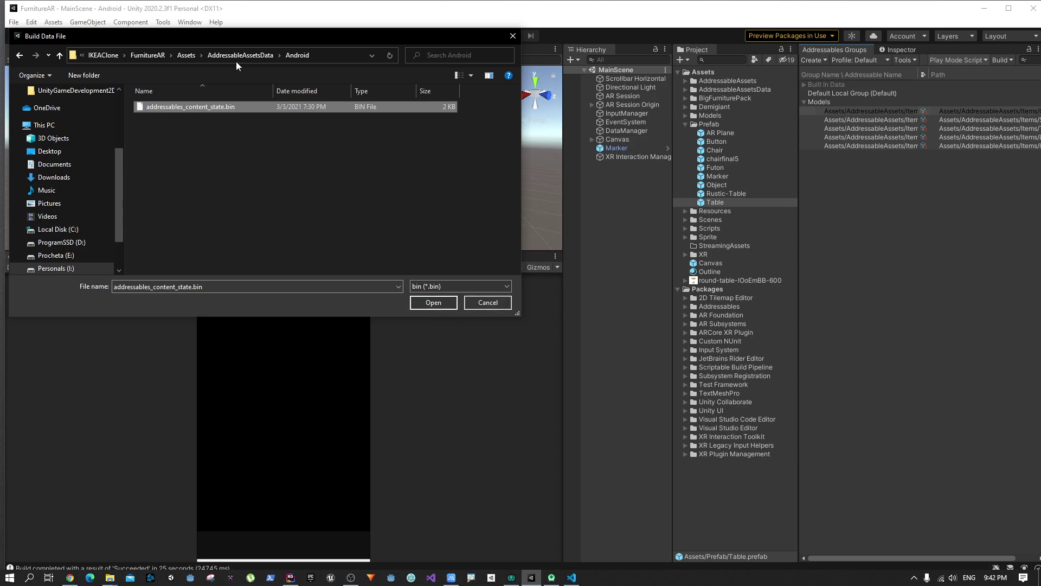
left_click(493, 307)
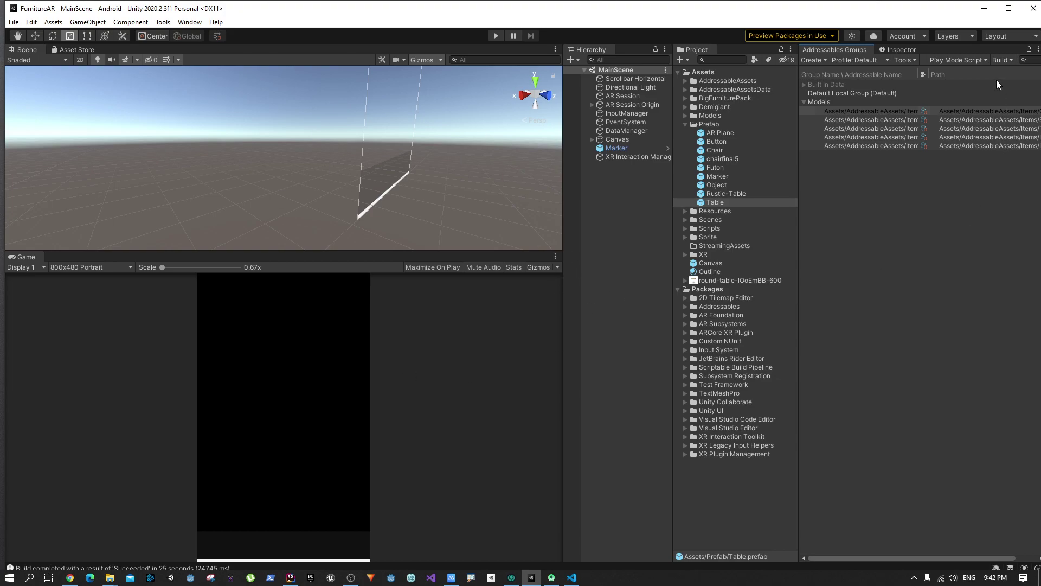
Step: Reopen the Addressables build menu while the content build finishes with Succeeded
left_click(1001, 61)
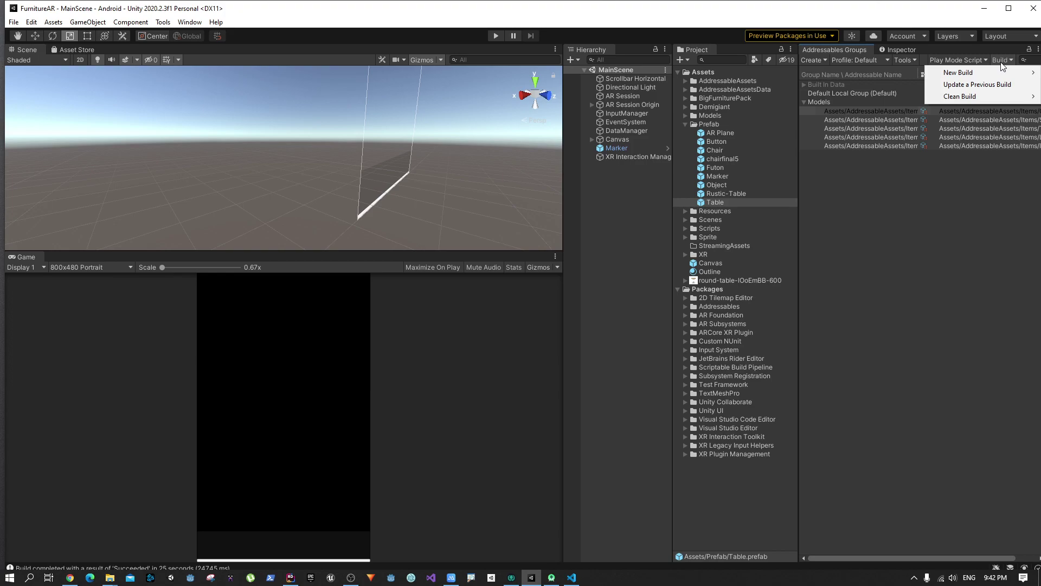
mouse_move(990, 98)
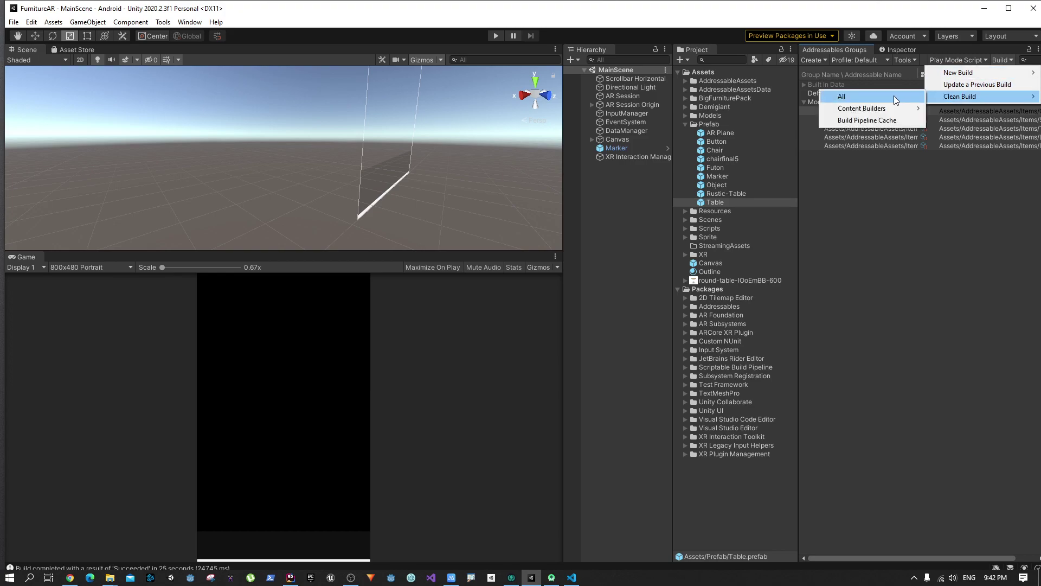
mouse_move(963, 74)
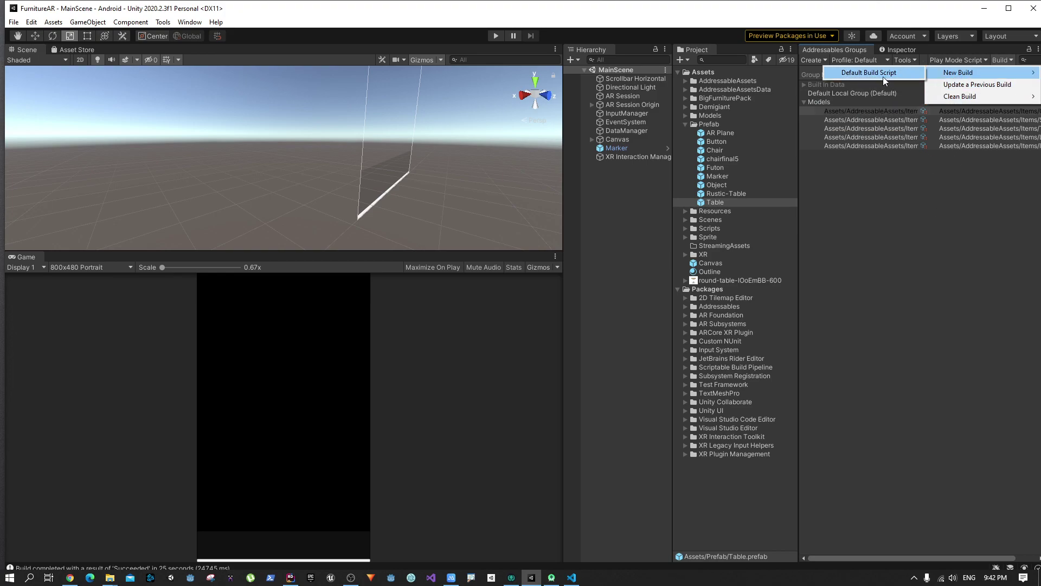
Step: Reveal the project's Assets folder in File Explorer
left_click(109, 577)
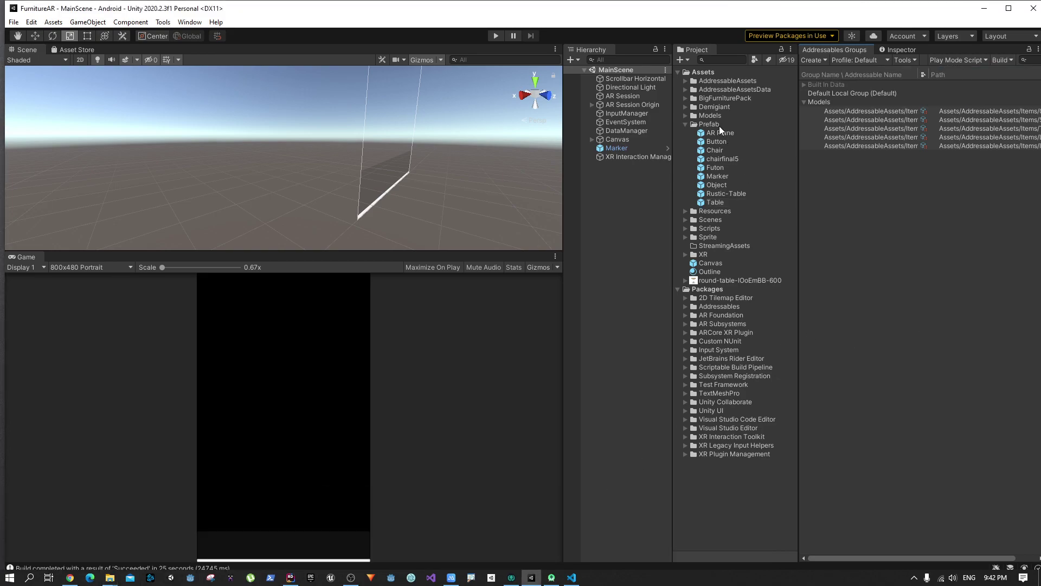
right_click(707, 72)
left_click(730, 91)
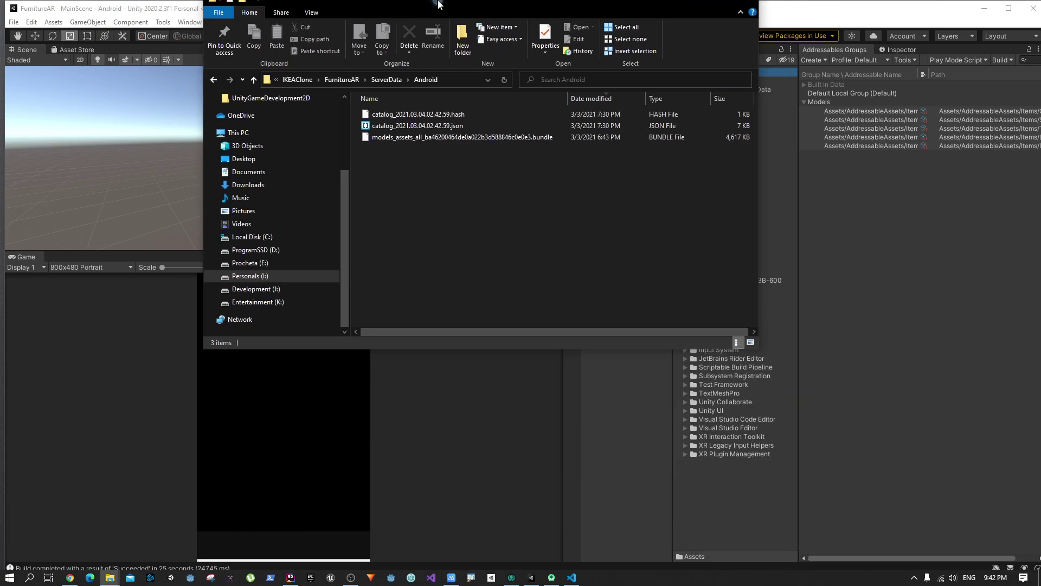
Step: Open FurnitureAR\ServerData\Android in File Explorer and marquee-select its three build files
key("super+Up")
left_click_drag(248, 245, 222, 142)
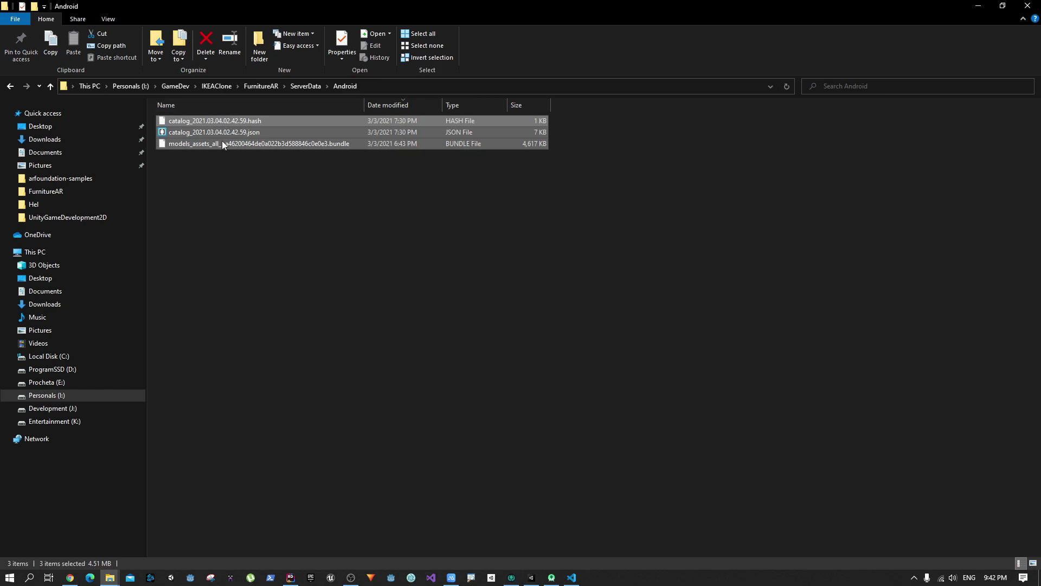
left_click(320, 212)
left_click_drag(235, 199, 239, 121)
left_click(261, 86)
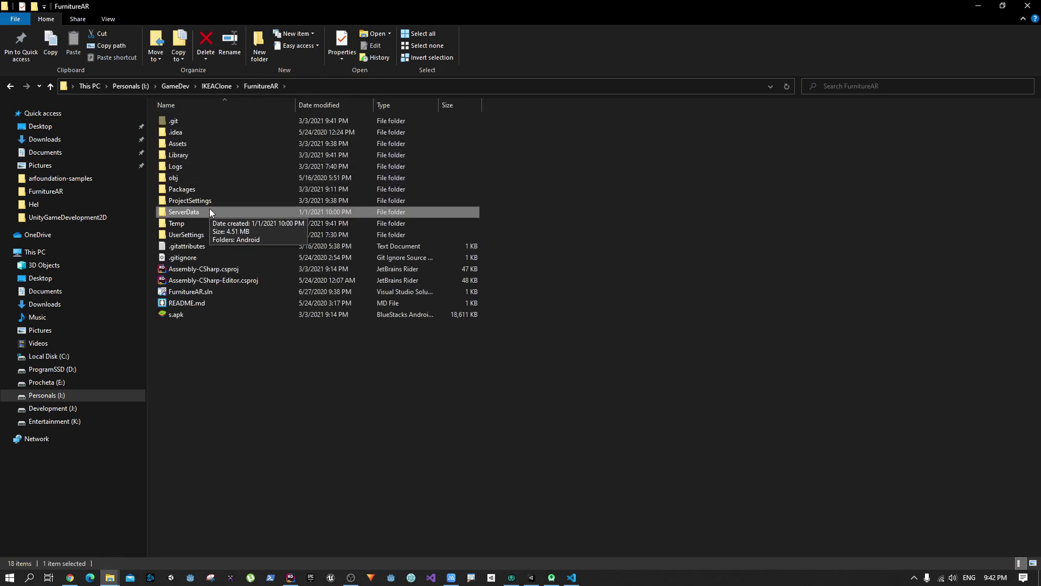
double_click(209, 211)
double_click(219, 120)
left_click_drag(206, 198, 220, 123)
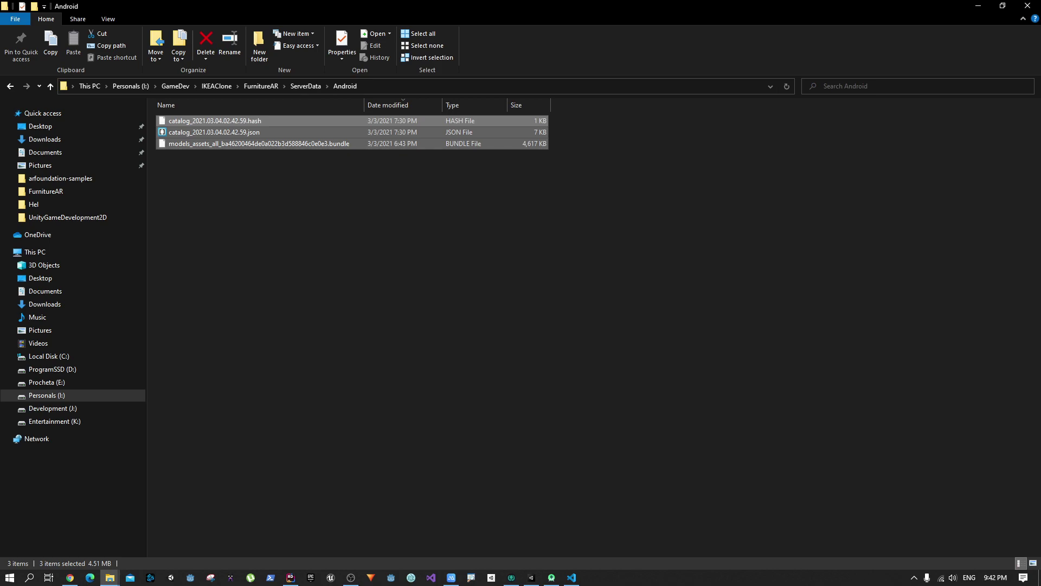
Step: Switch between Chrome's Google Cloud Console and File Explorer
key("alt+Tab")
key("alt+Tab")
key("alt+Tab")
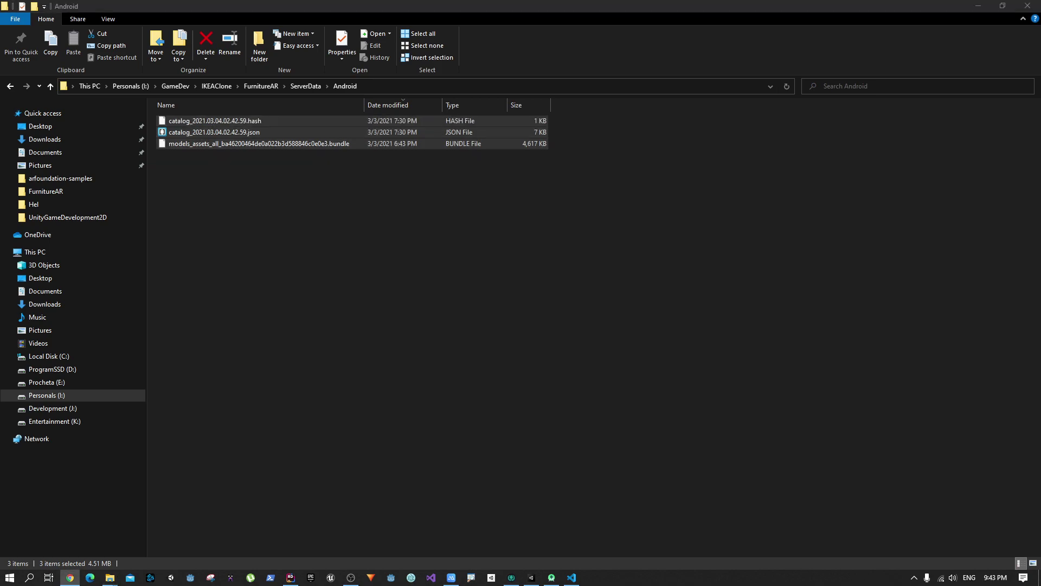
key("alt+Tab")
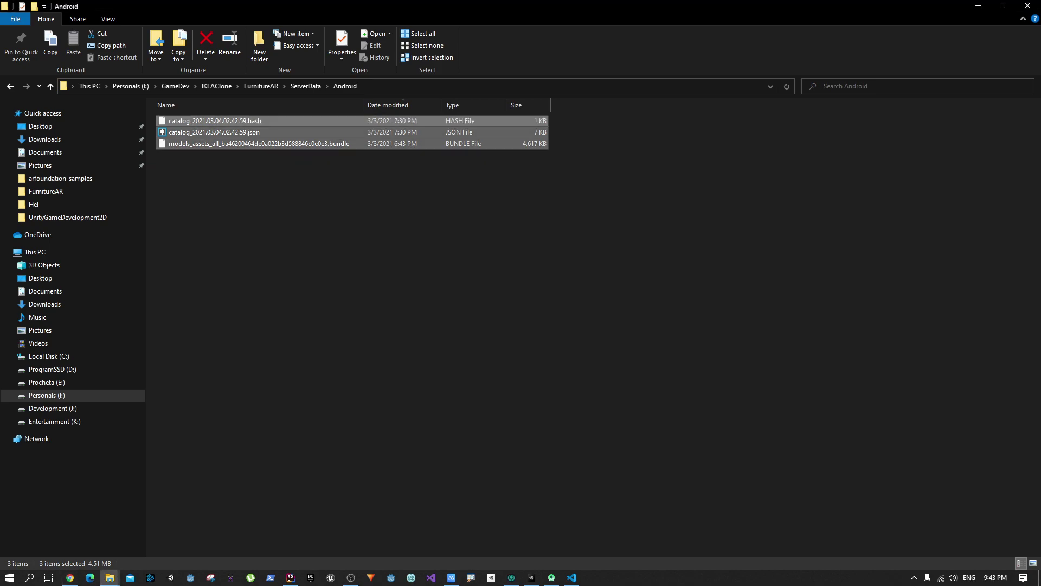
key("alt+Tab")
key("alt+Tab")
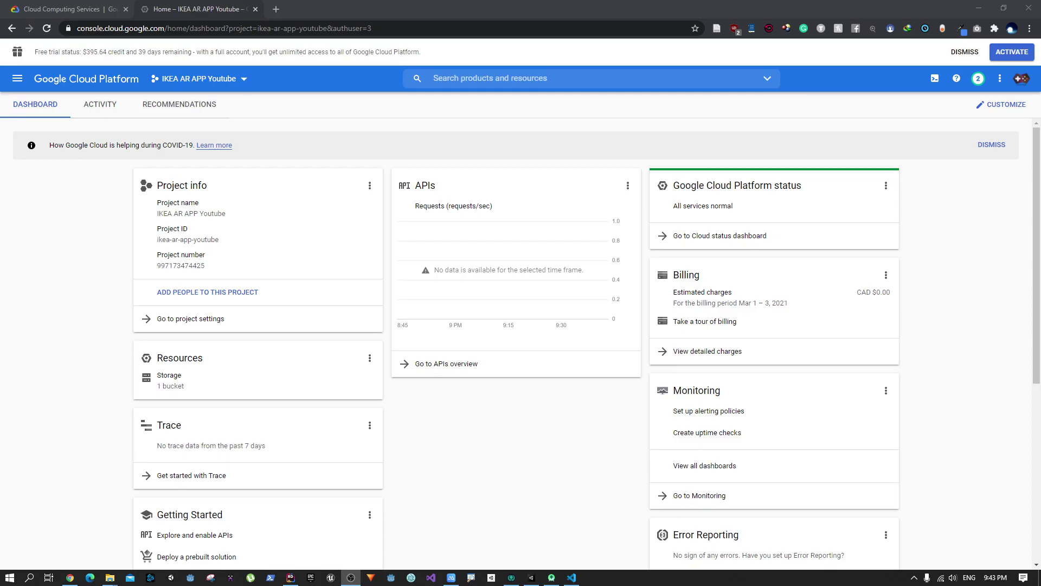
Step: Go to Storage > Browser from the Cloud Console Navigation menu
left_click(16, 79)
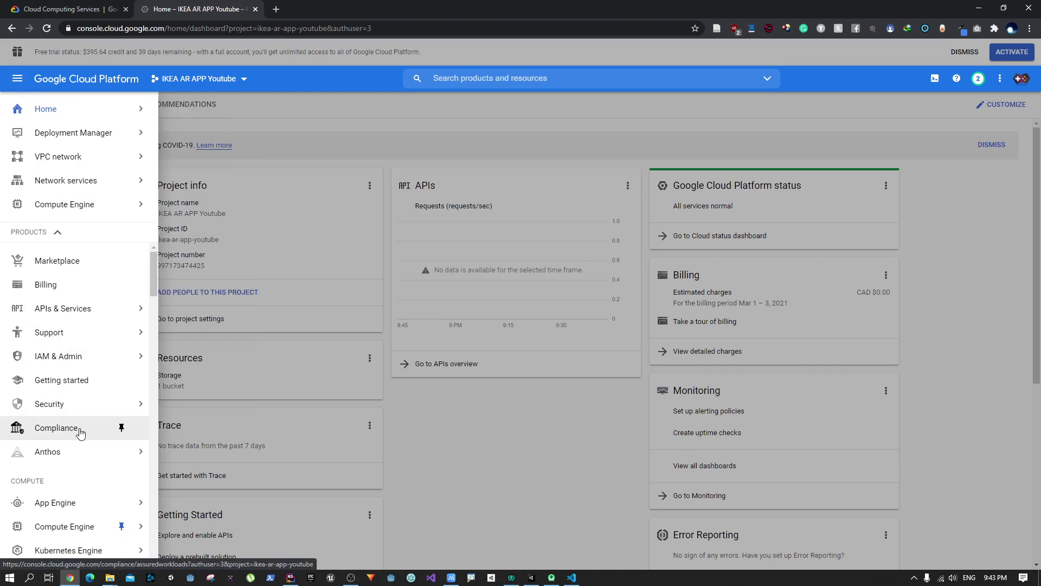
scroll(70, 434, "down", 4)
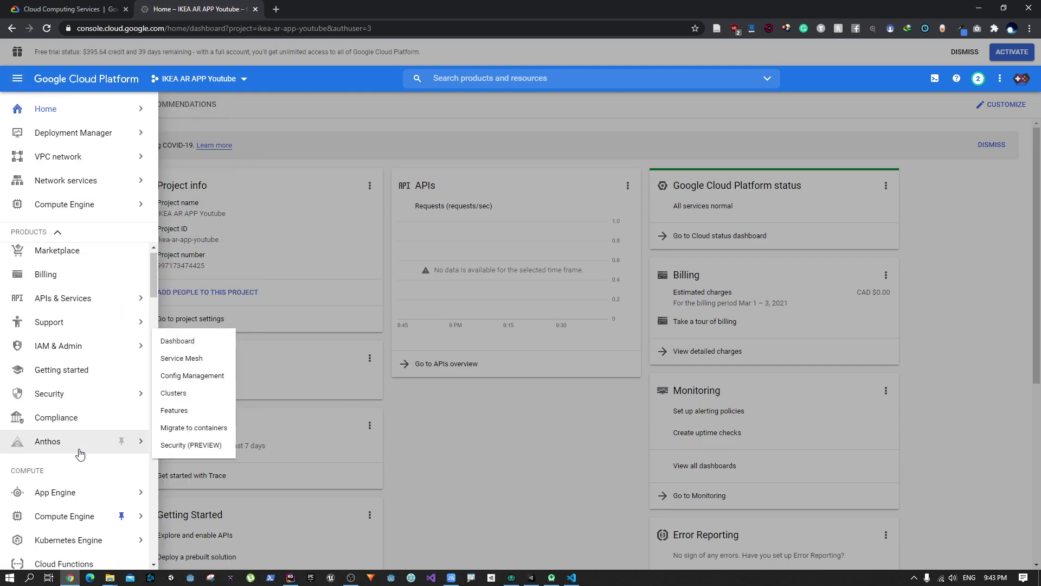
mouse_move(89, 467)
mouse_move(128, 481)
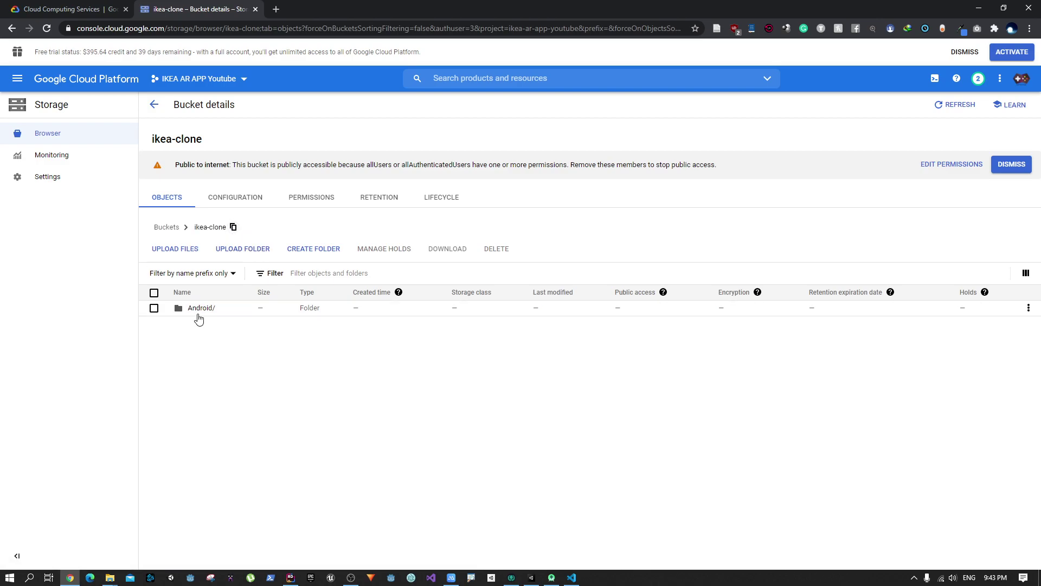
Step: Open the ikea-clone bucket's Android/ folder and select all three stored files
left_click(201, 308)
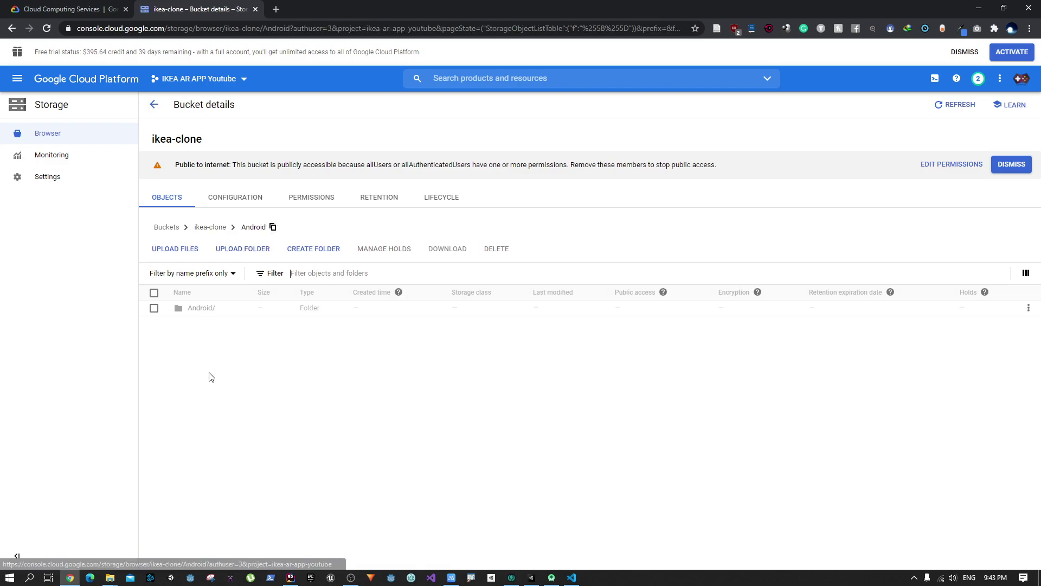
left_click(154, 293)
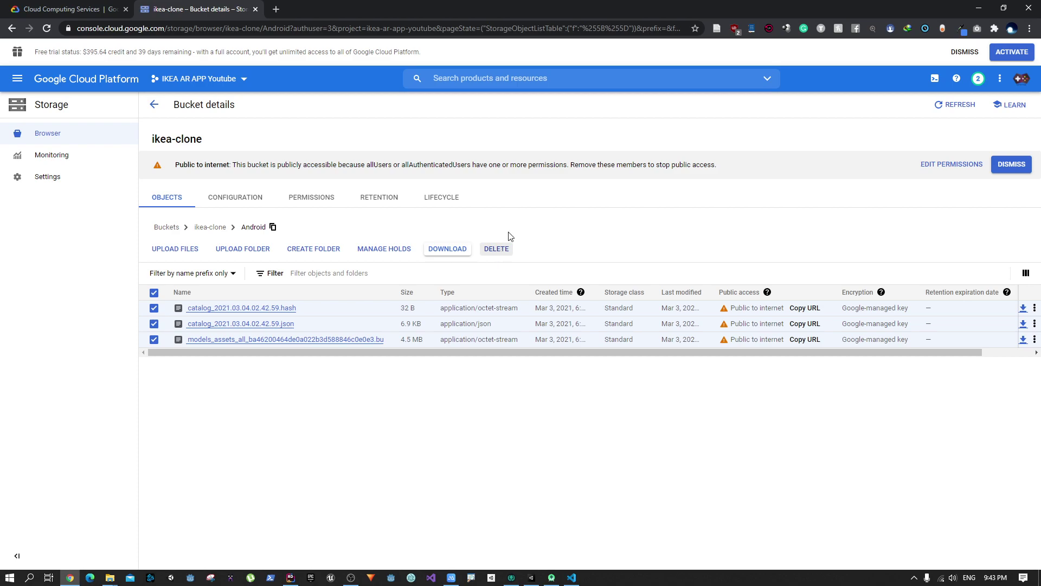
left_click_drag(535, 5, 412, 253)
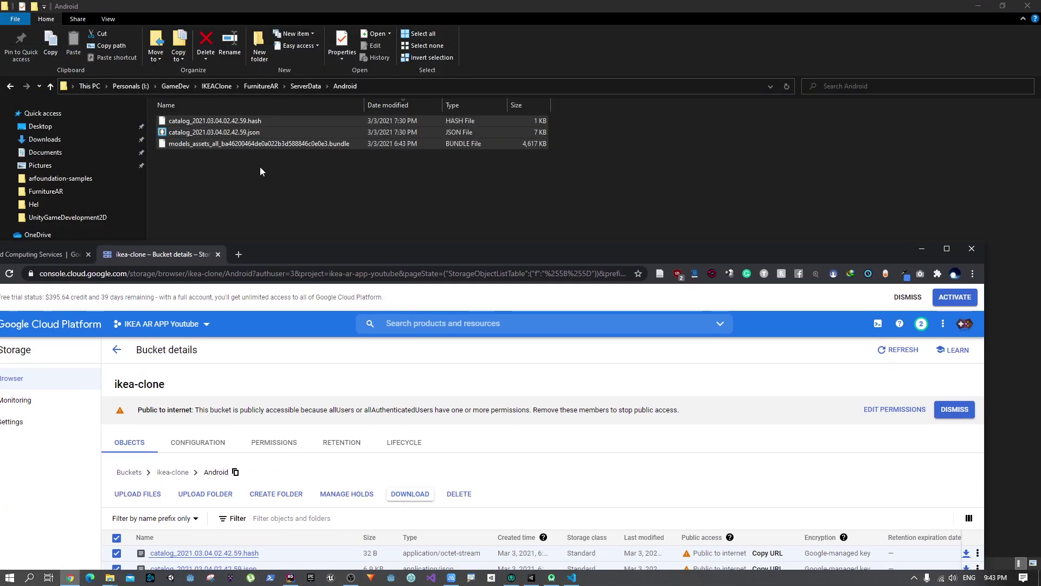
double_click(343, 252)
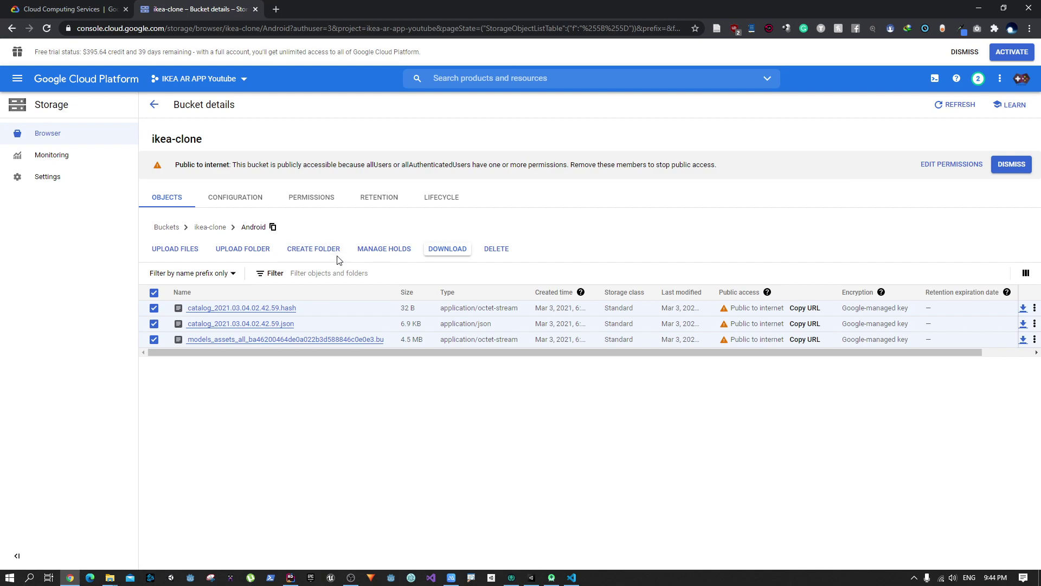
Step: Minimize Chrome and File Explorer, then browse Unity's Prefab folder to the Chair prefab
left_click(976, 8)
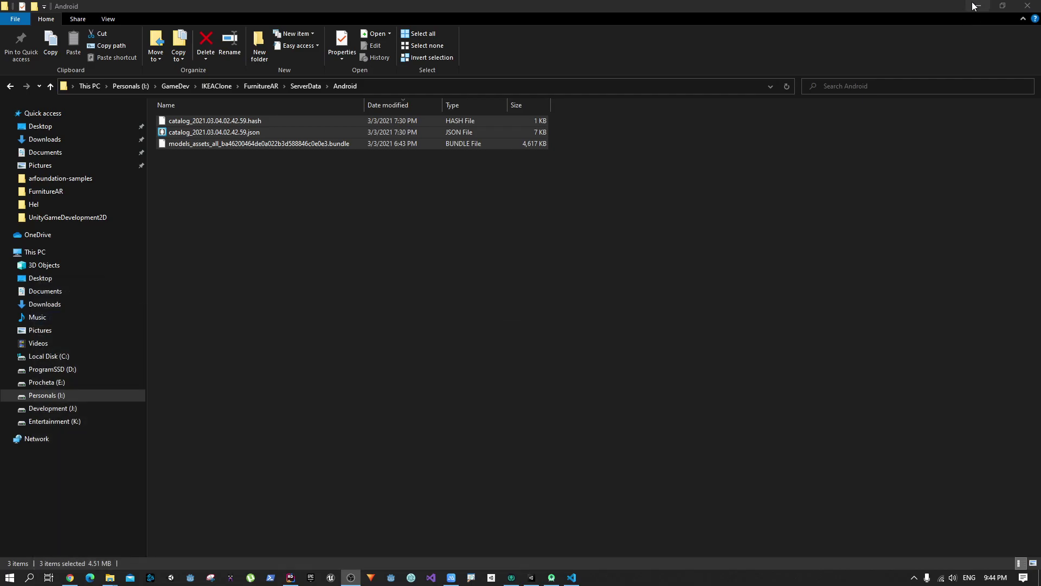
left_click(975, 6)
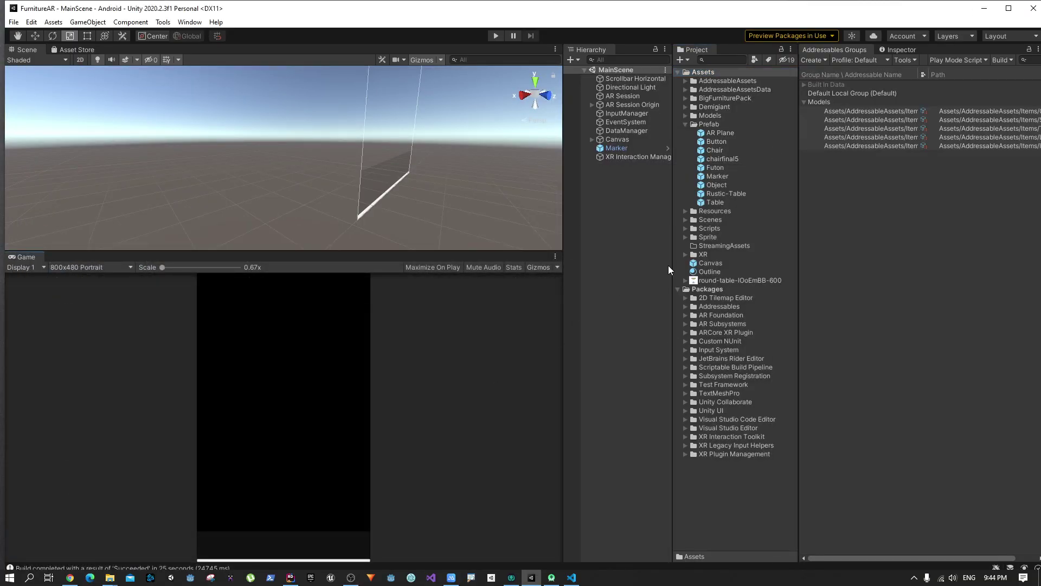
left_click(712, 202)
left_click(721, 194)
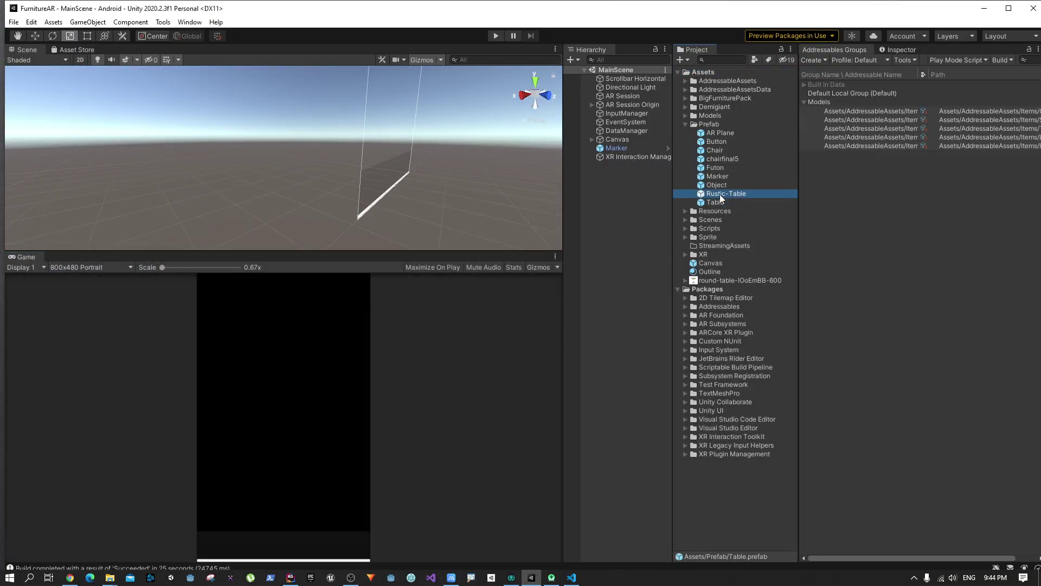
left_click(717, 185)
left_click(717, 176)
left_click(723, 135)
left_click(723, 151)
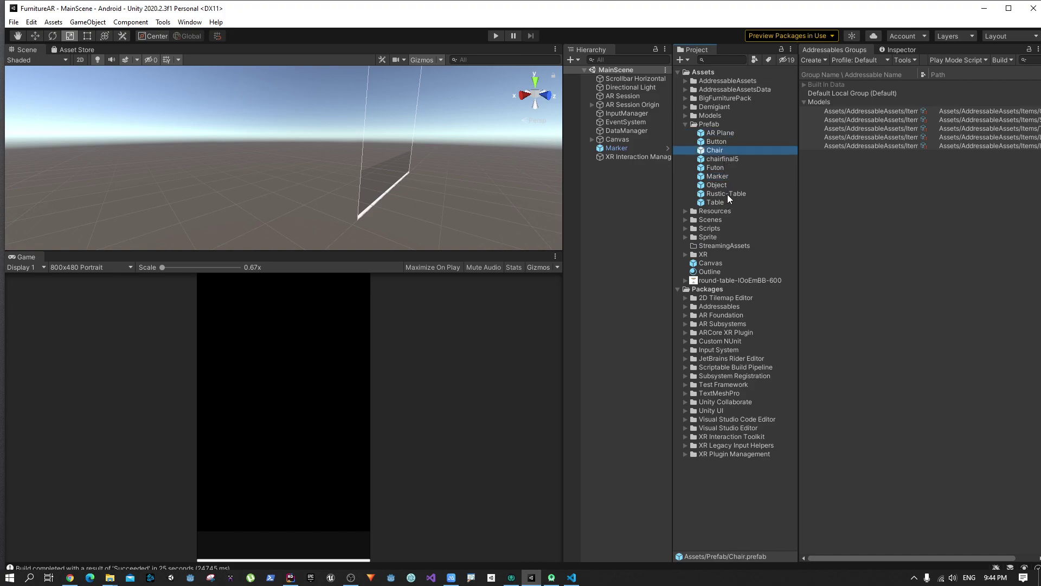
Step: Look inside the Chair prefab, then open the Futon prefab in Prefab Mode
double_click(727, 150)
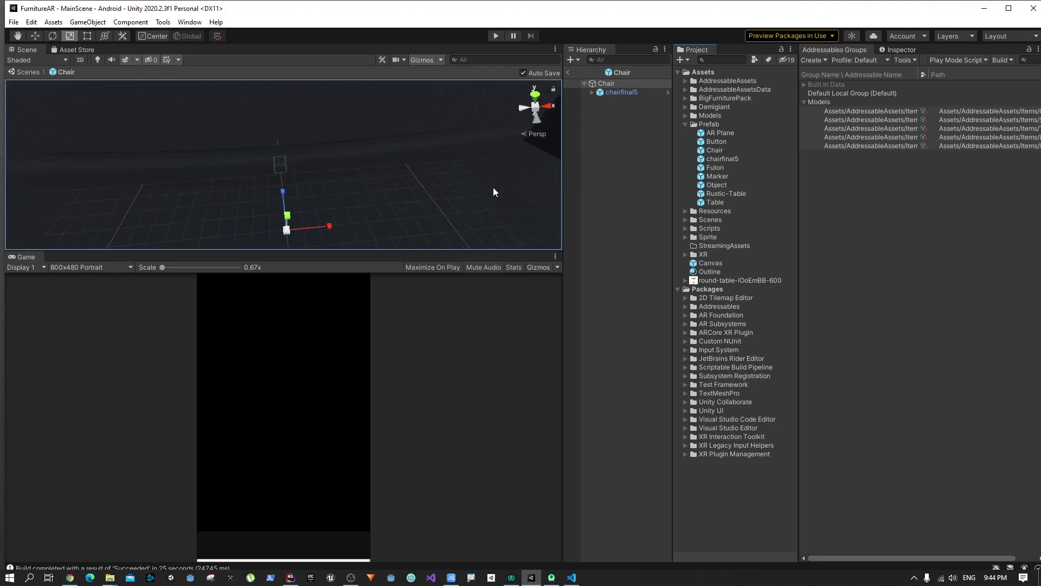
scroll(491, 186, "up", 5)
scroll(421, 187, "down", 5)
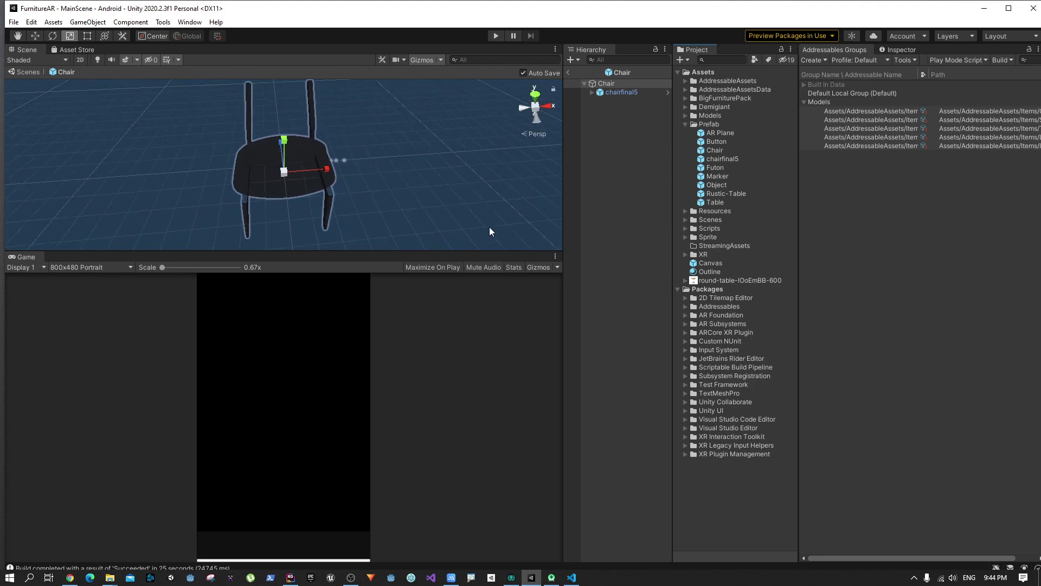
double_click(715, 168)
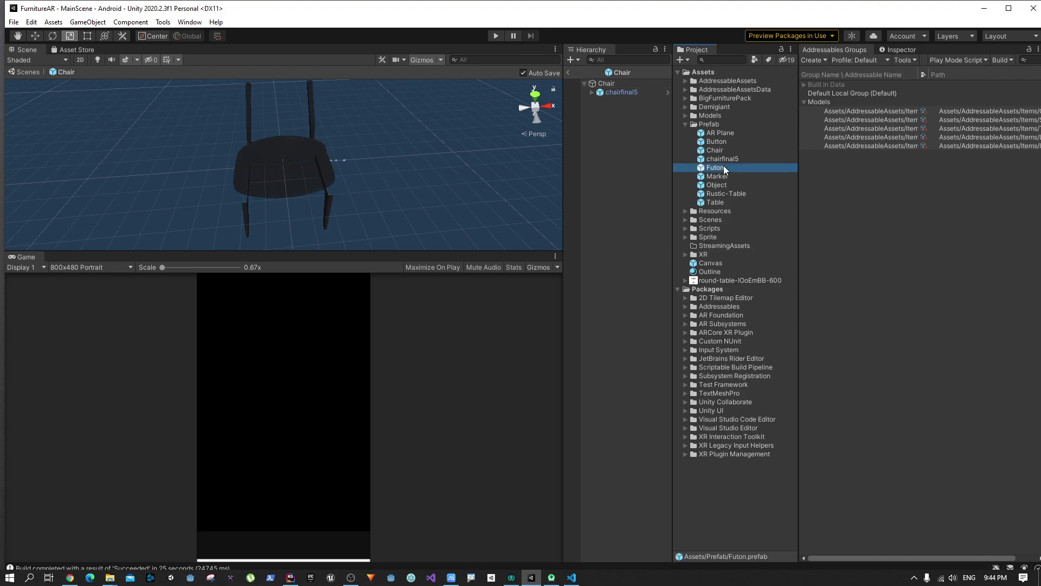
scroll(417, 217, "up", 5)
Step: Frame the futon in the Scene view and show the Futon root's components in the Inspector
left_click_drag(411, 186, 413, 177, "alt")
key("f")
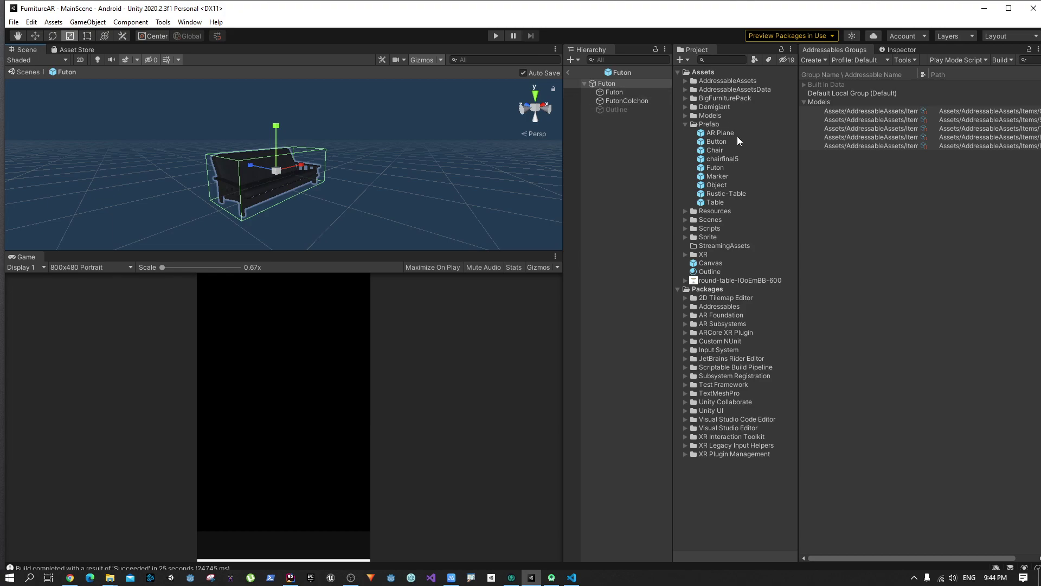
left_click(607, 83)
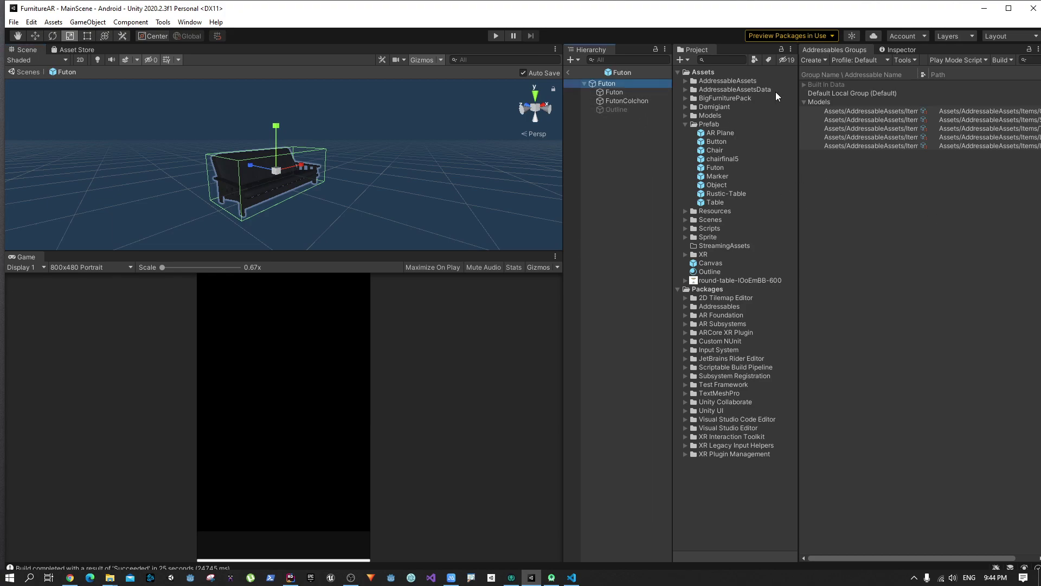
left_click(835, 50)
left_click(896, 50)
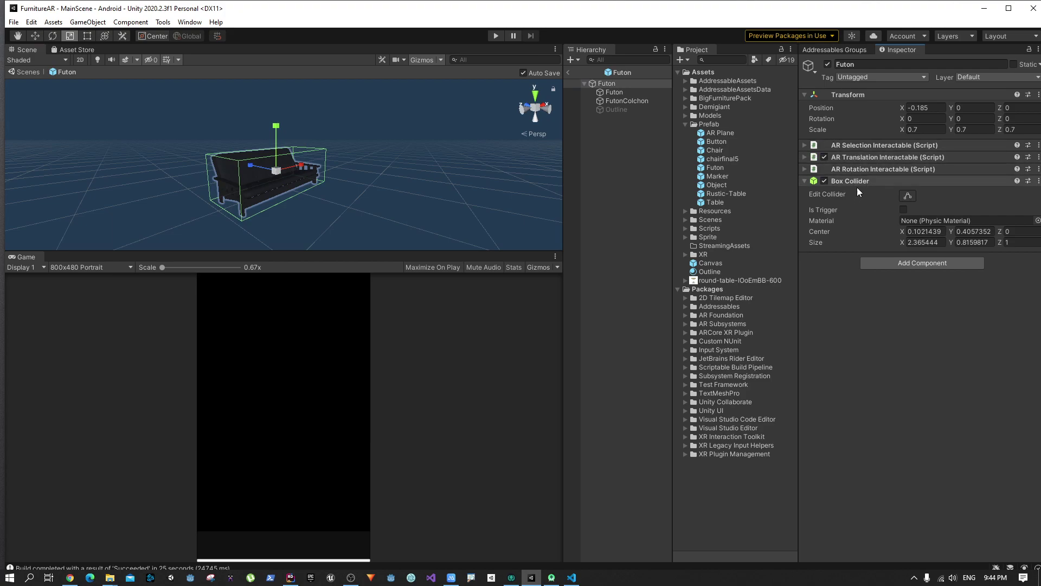
Step: Check the Outline child, then confirm AR Selection Interactable uses Outline visualization alongside the Box Collider
left_click(619, 111)
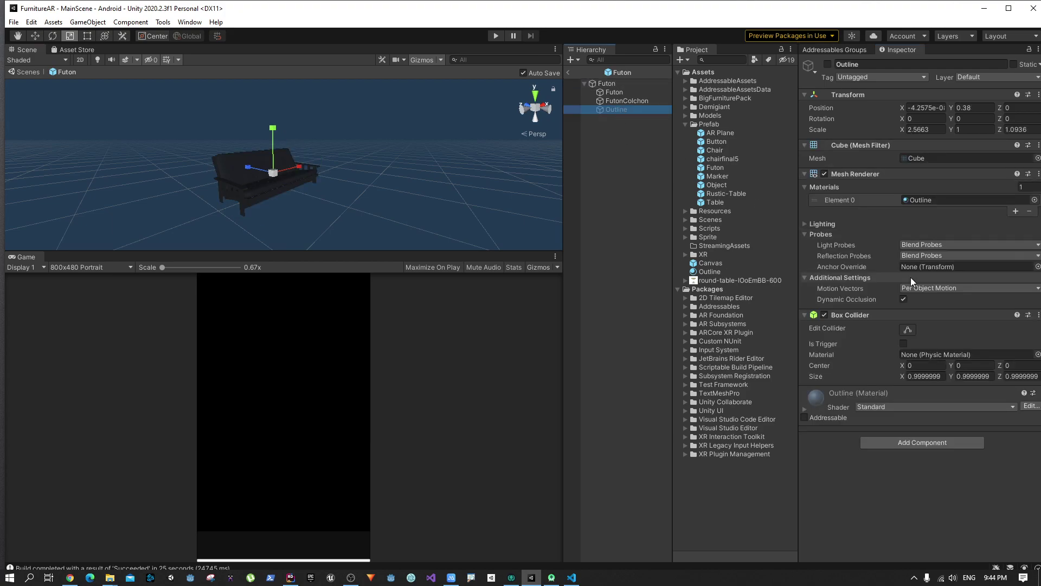
left_click(607, 83)
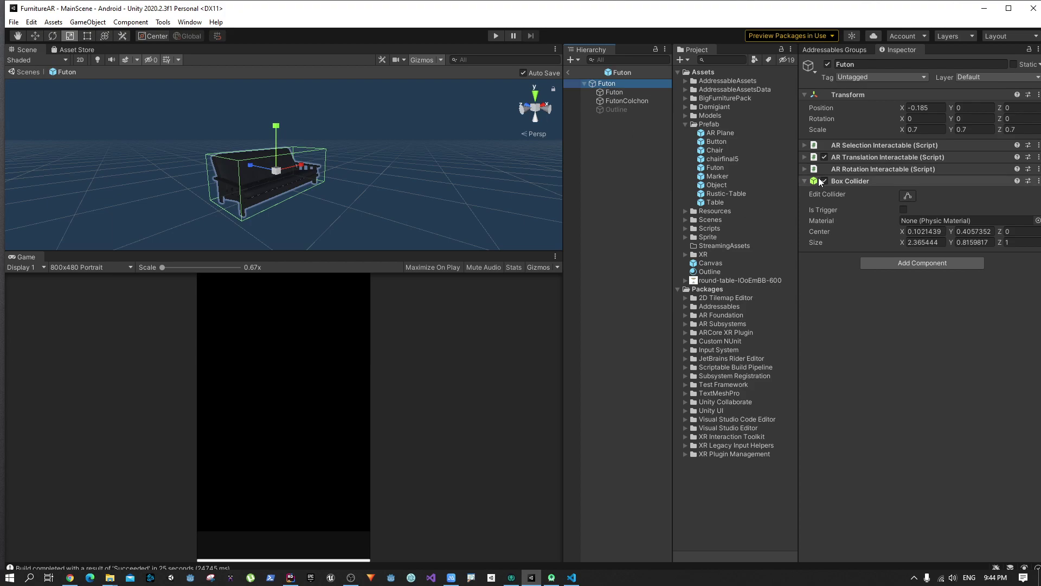
left_click(804, 142)
scroll(857, 440, "down", 3)
scroll(858, 441, "down", 2)
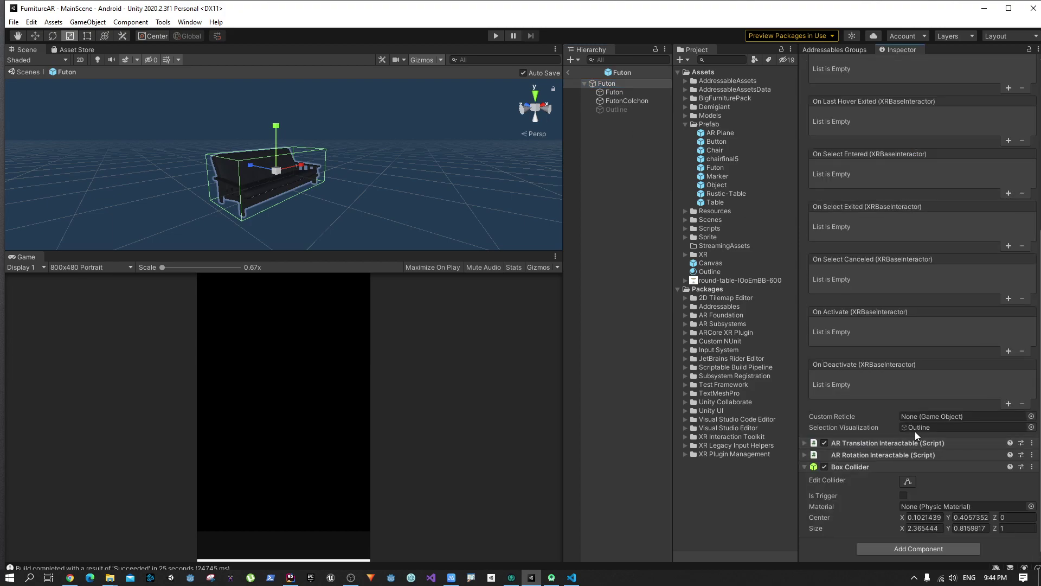
scroll(915, 431, "up", 5)
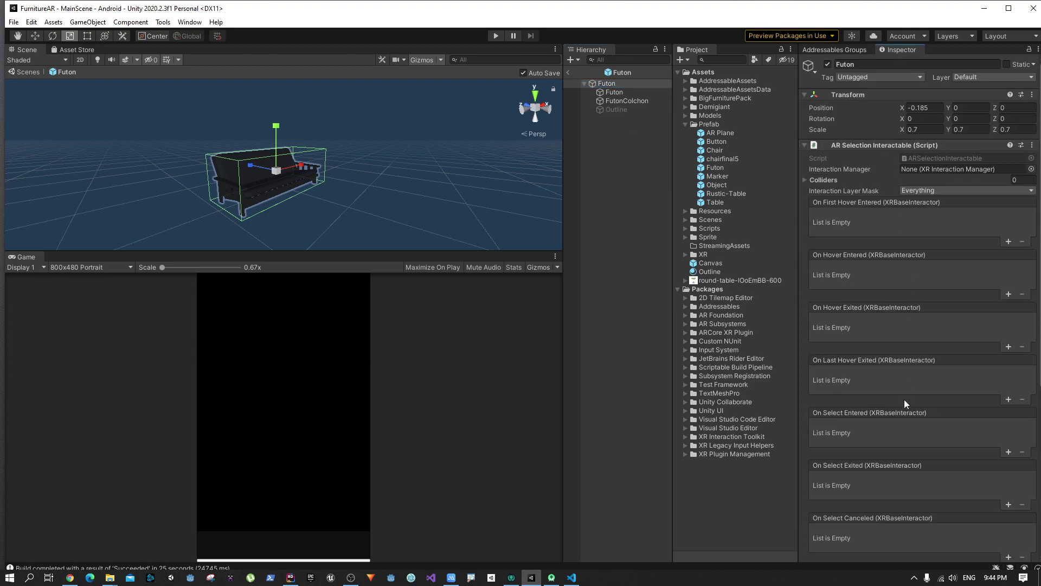
scroll(904, 399, "down", 5)
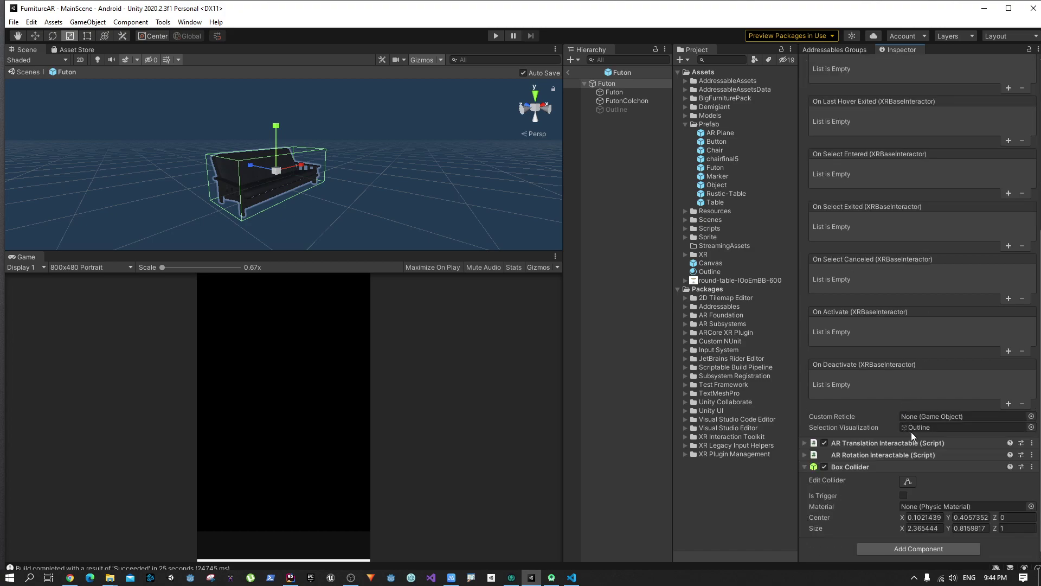